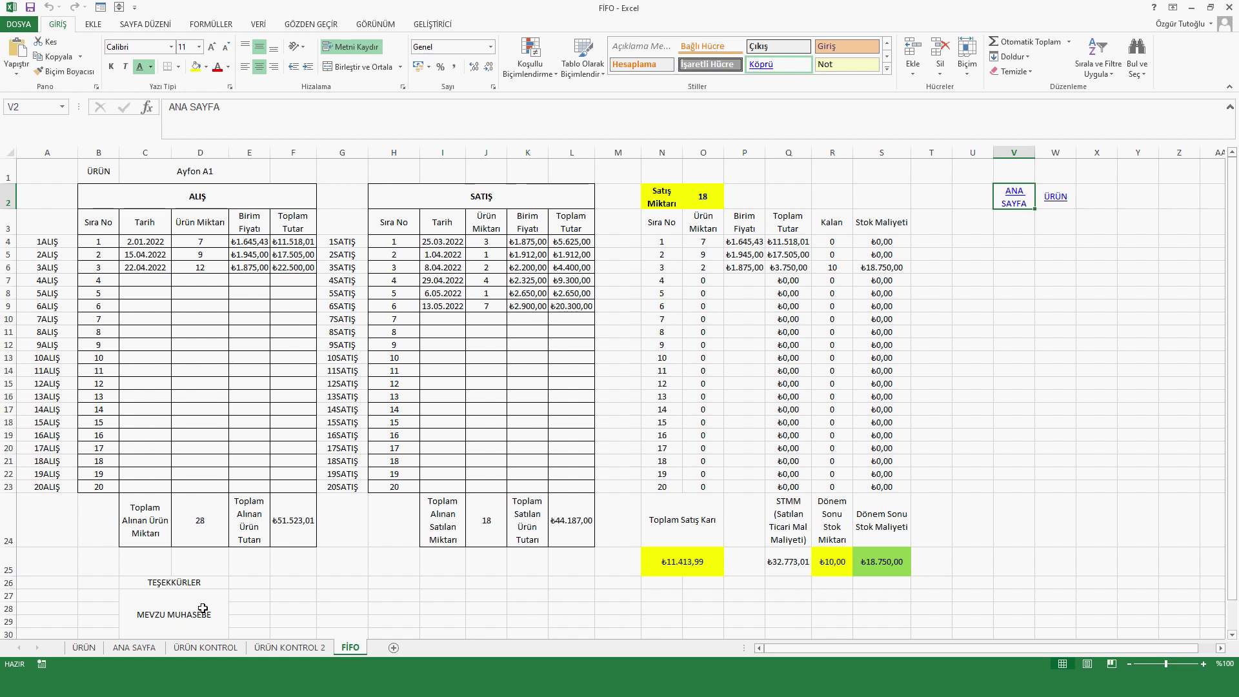
- Look over the FİFO sheet, and review the product list and the ALIŞ and SATIŞ entries on the ÜRÜN sheet
scroll(203, 608, "down", 1)
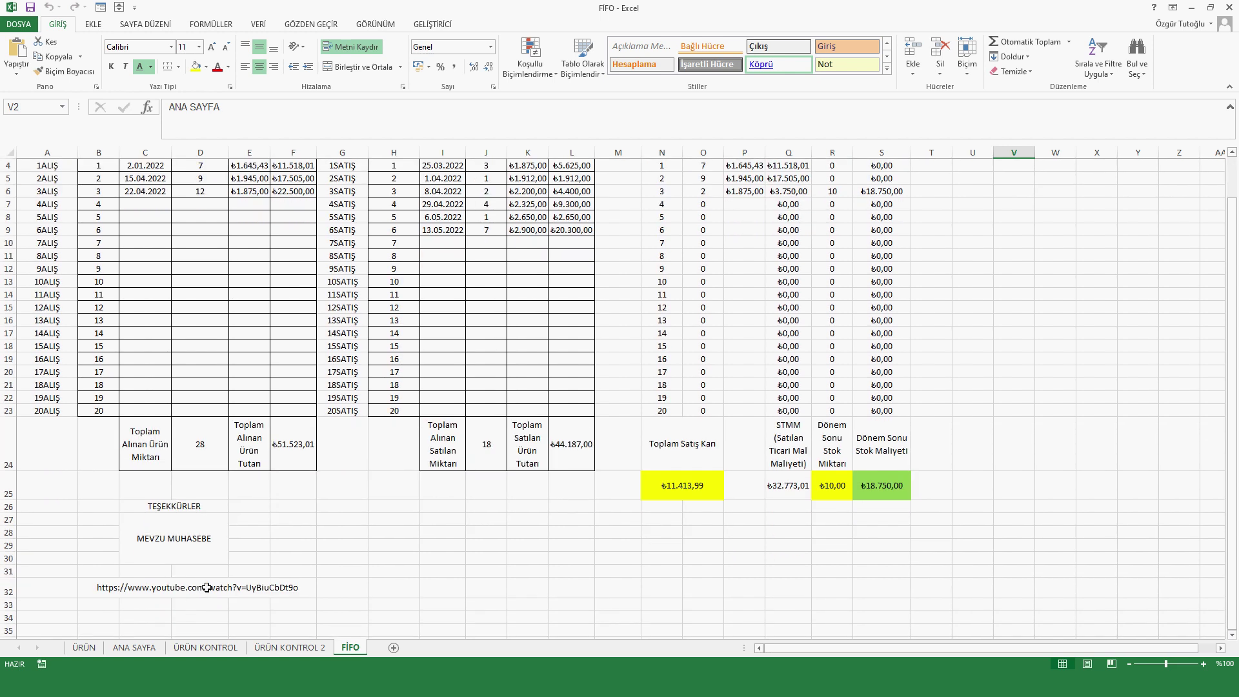
scroll(250, 581, "up", 1)
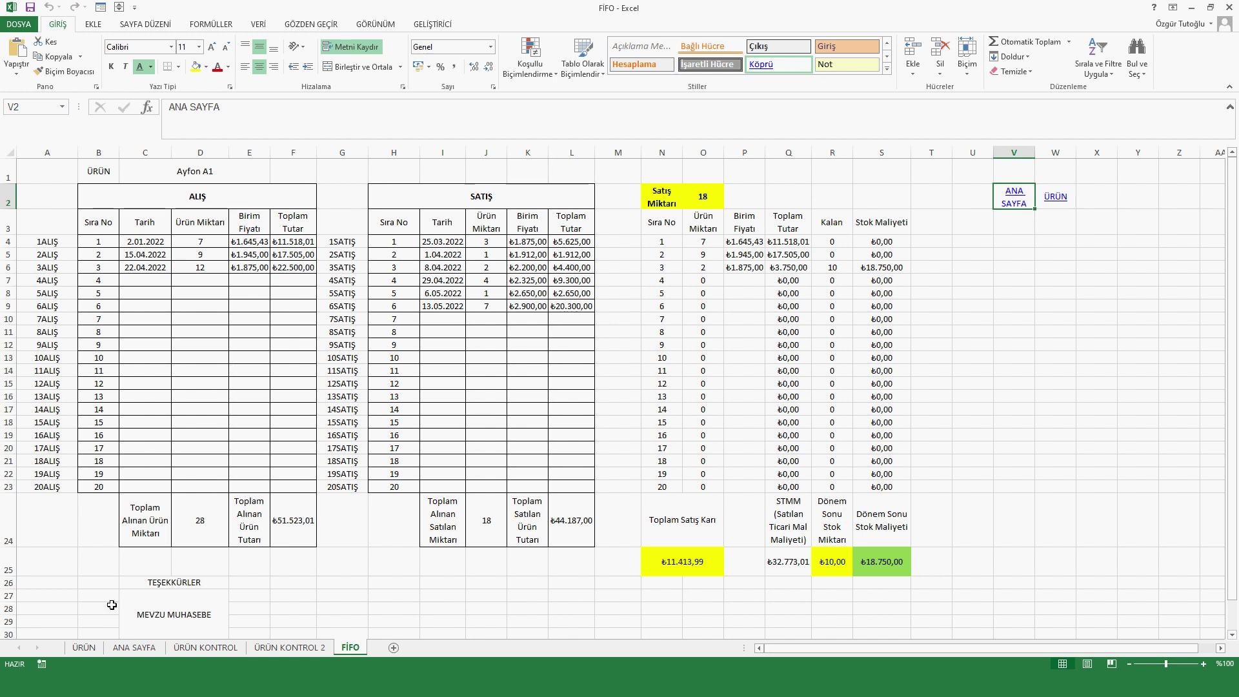
left_click(83, 648)
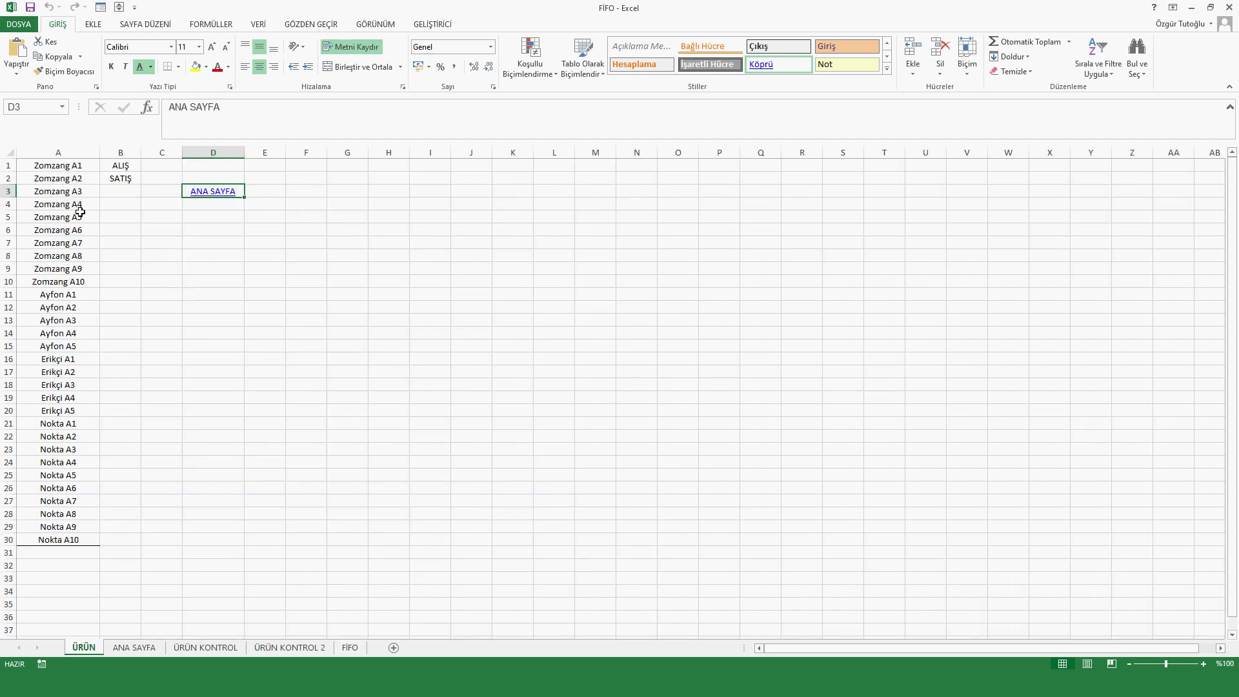
left_click_drag(54, 165, 54, 514)
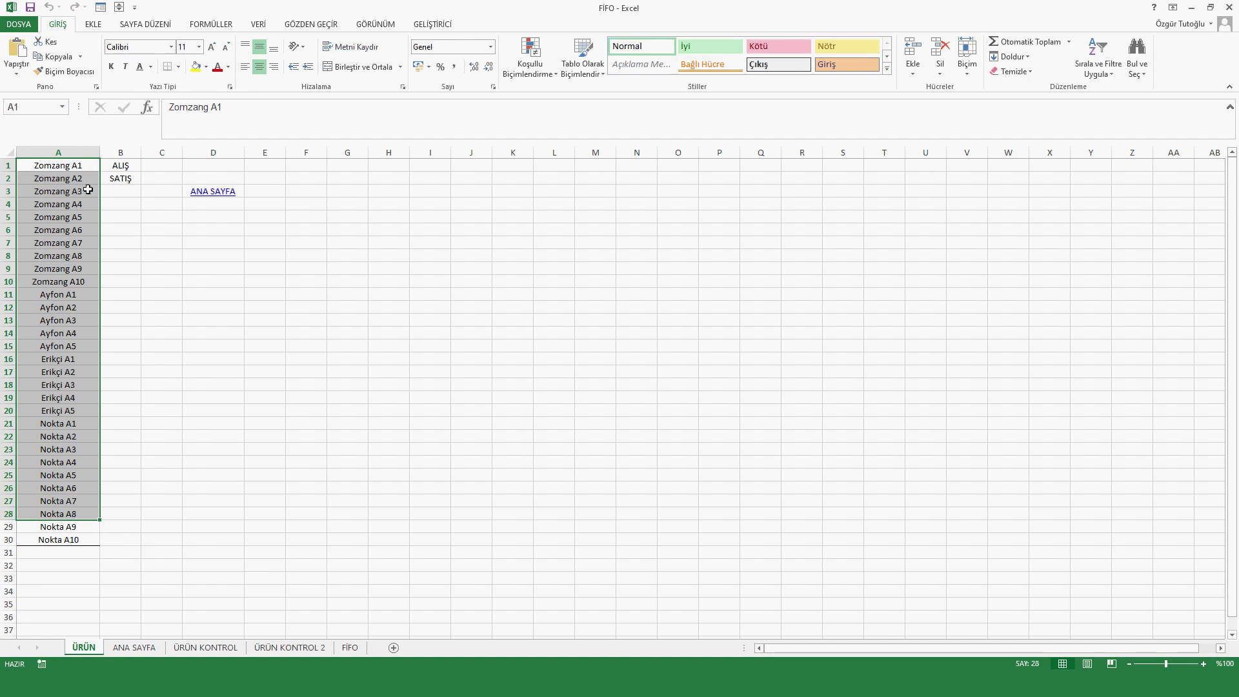
left_click(91, 320)
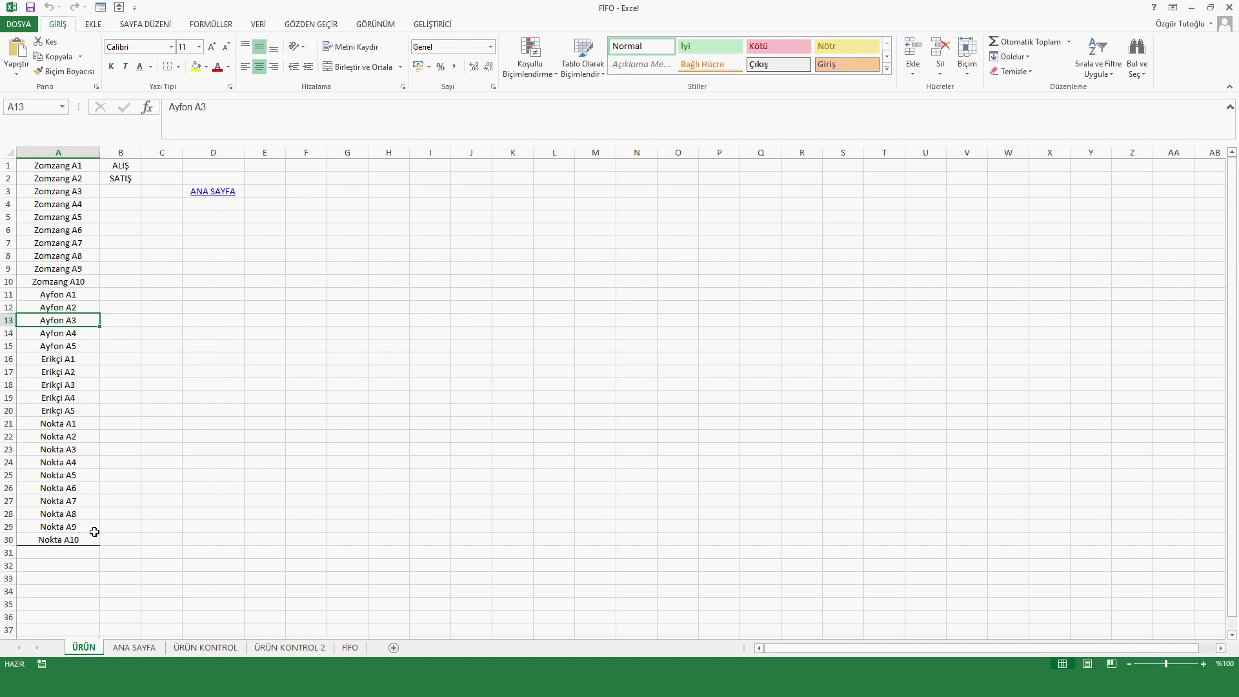
left_click(119, 166)
left_click(120, 179)
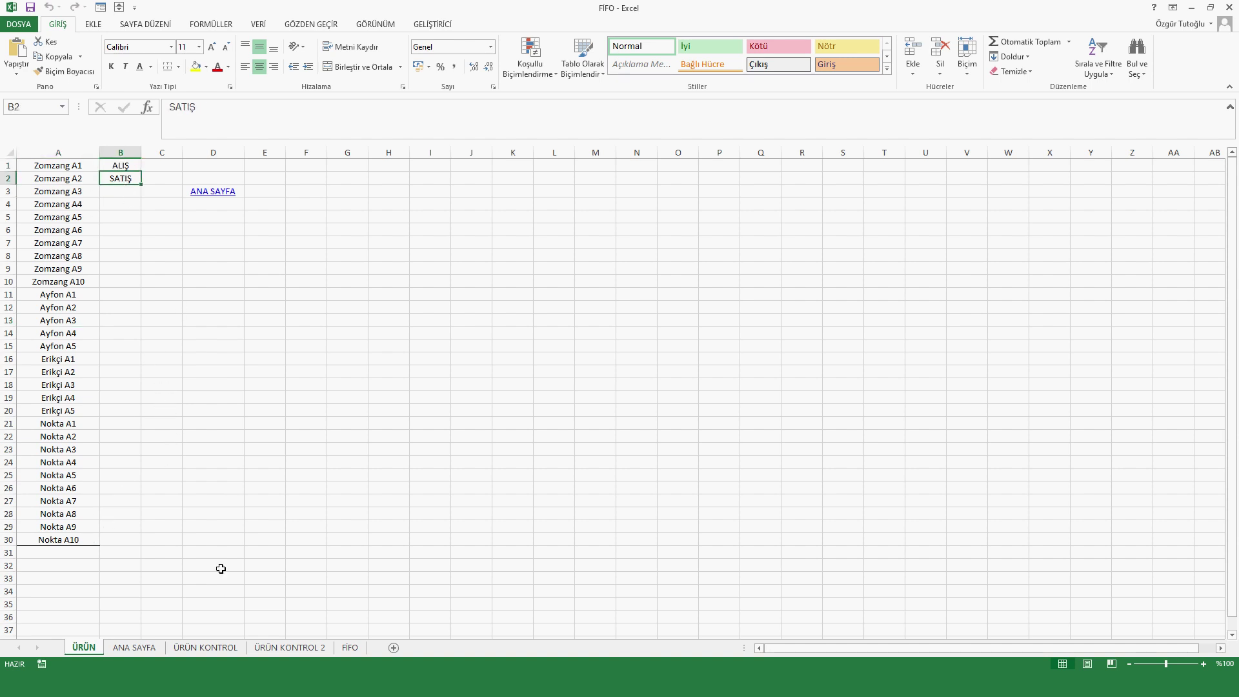
- Open the ANA SAYFA sheet and inspect the product entry in D2 and the helper column formula in A2
left_click(142, 649)
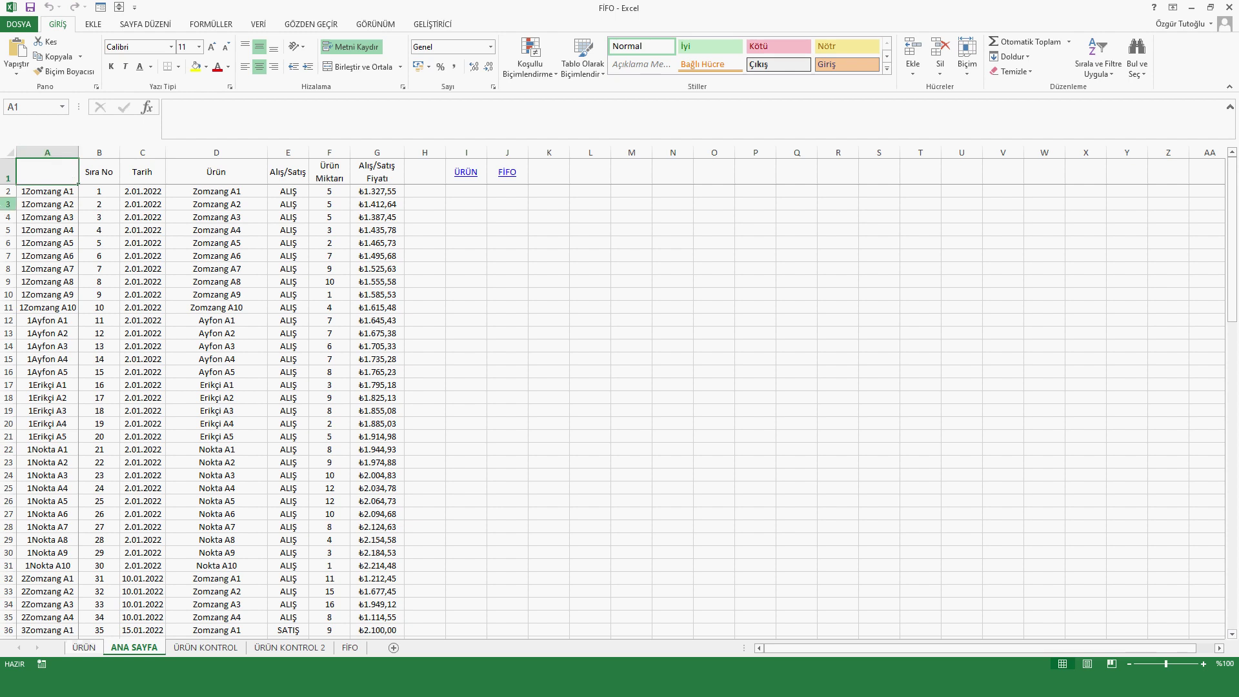
left_click(49, 150)
right_click(49, 148)
left_click(307, 330)
left_click(245, 195)
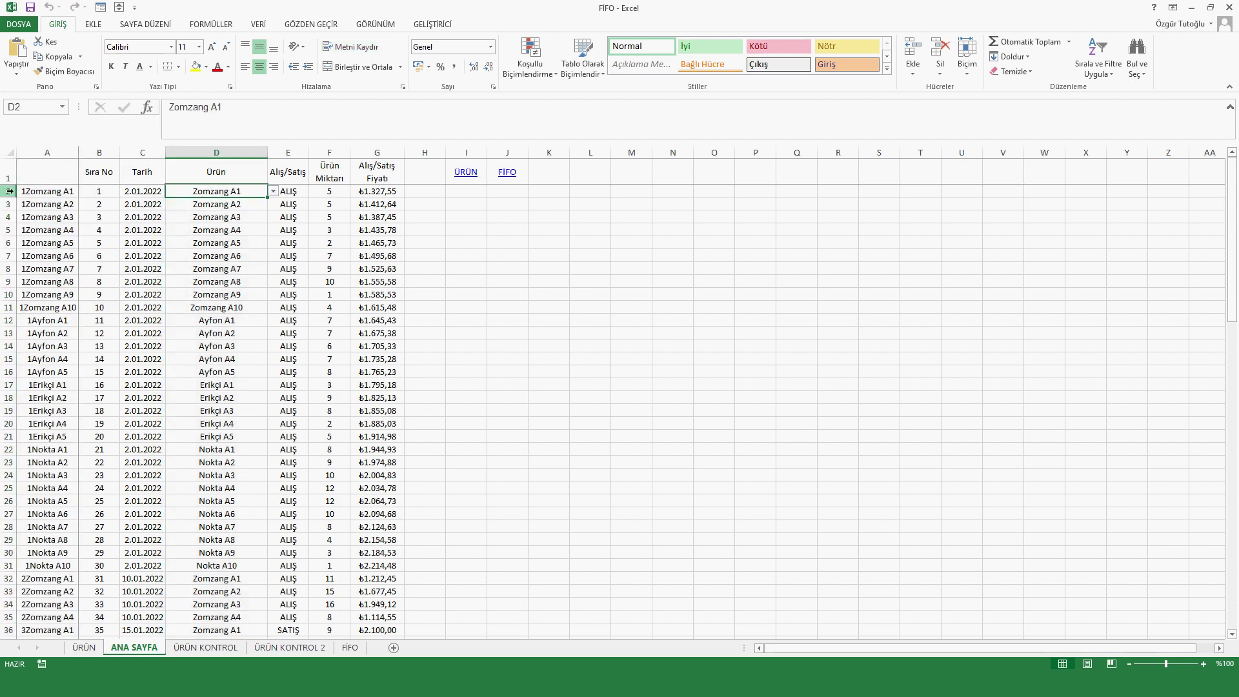
left_click(39, 193)
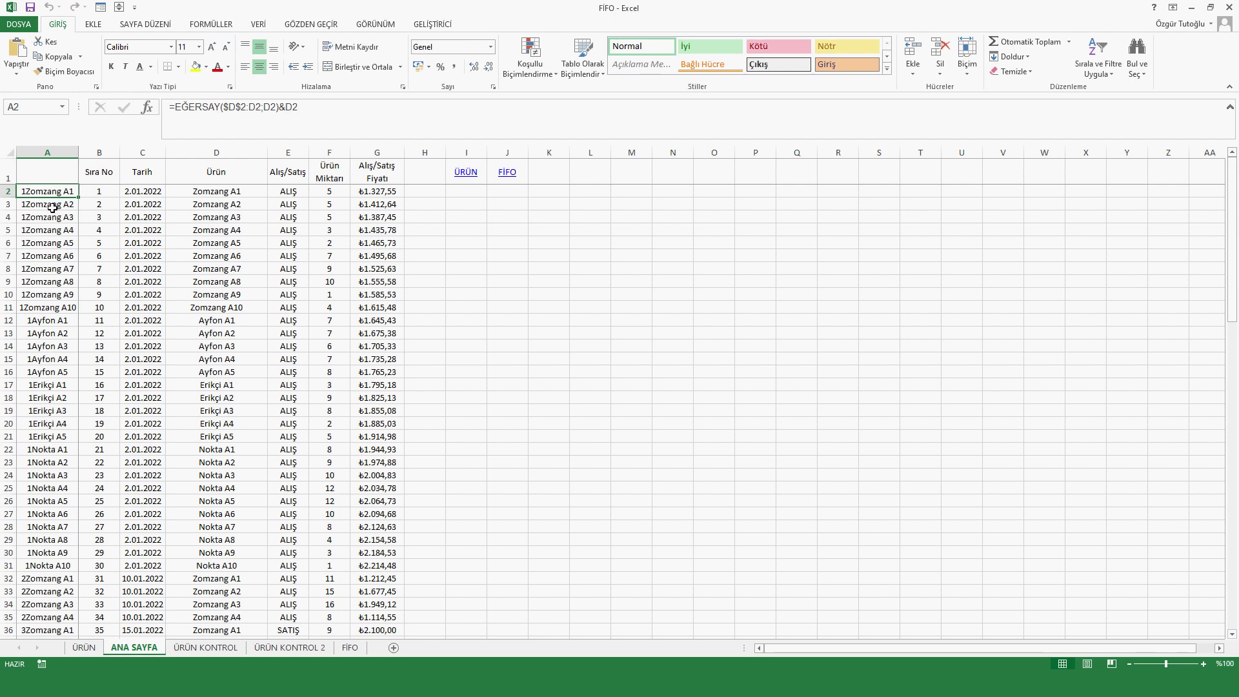
- Try Zomzang A1 as the product in cell D4, and set it back to Zomzang A3
left_click(262, 219)
left_click(274, 217)
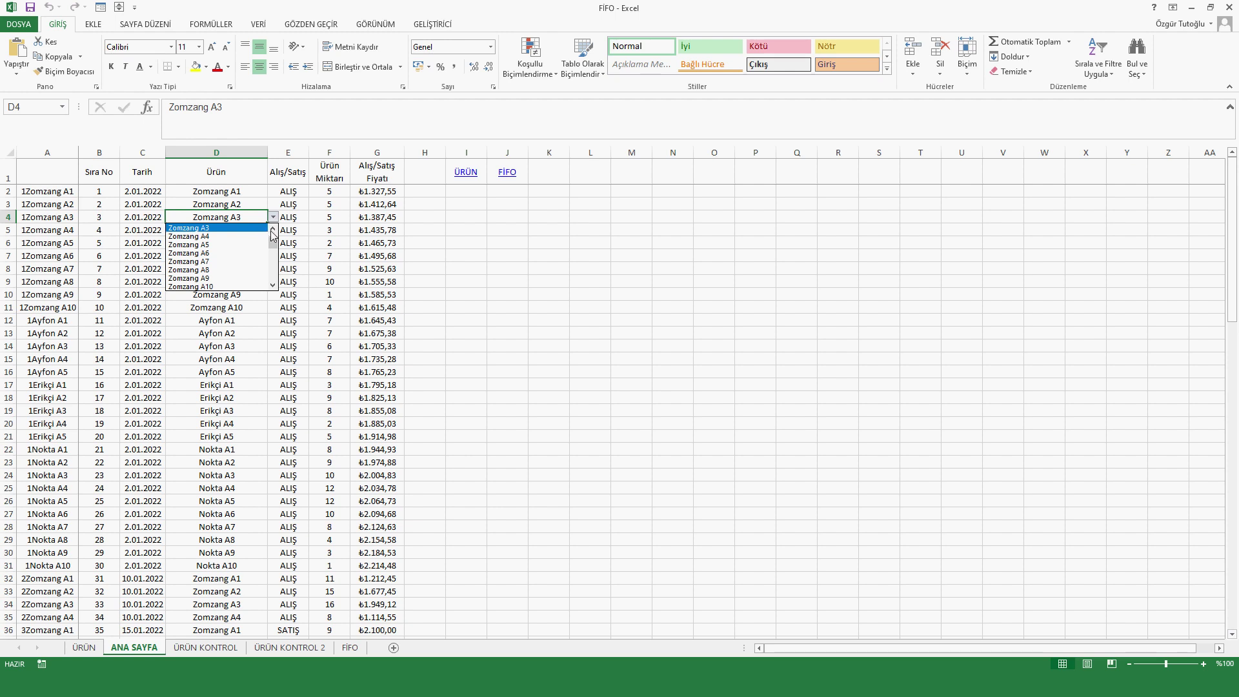
left_click(221, 228)
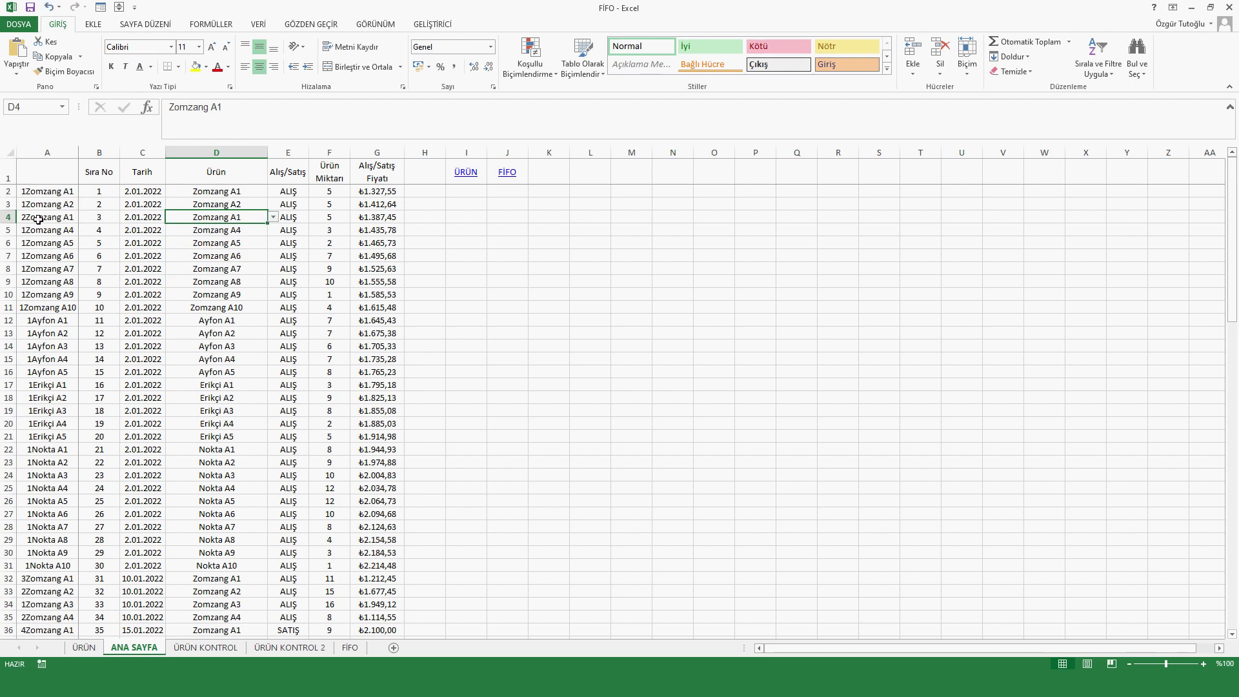
left_click(274, 218)
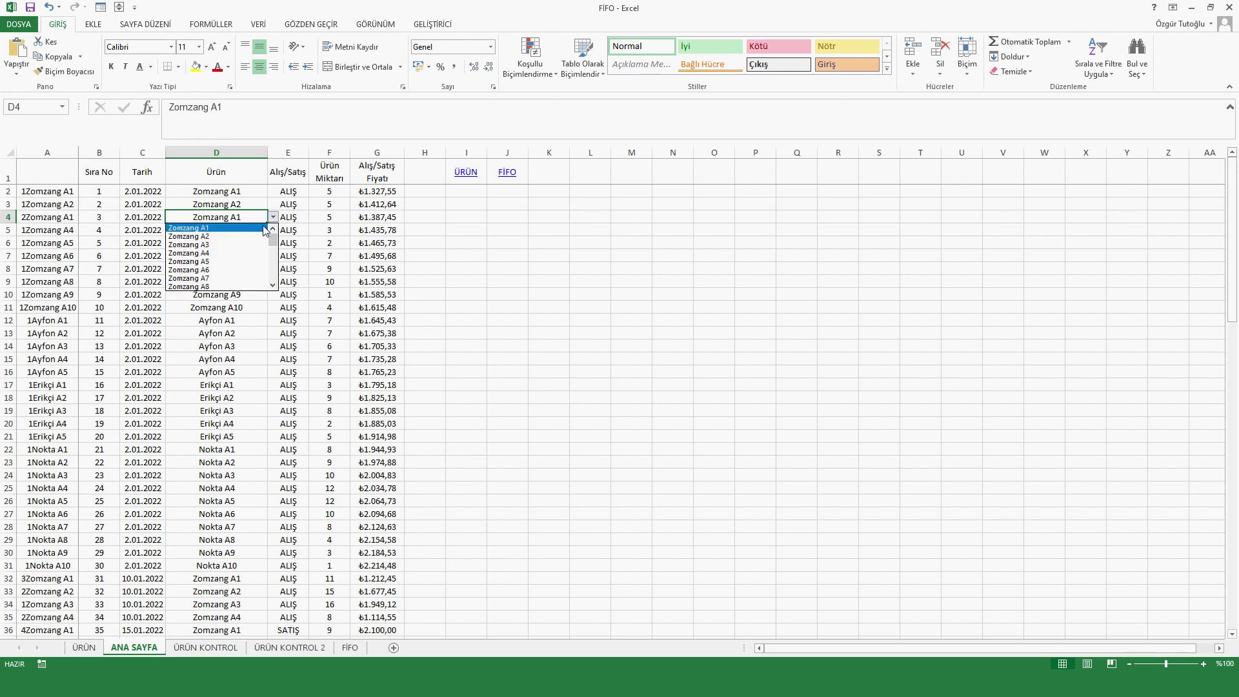
left_click(234, 248)
left_click(473, 278)
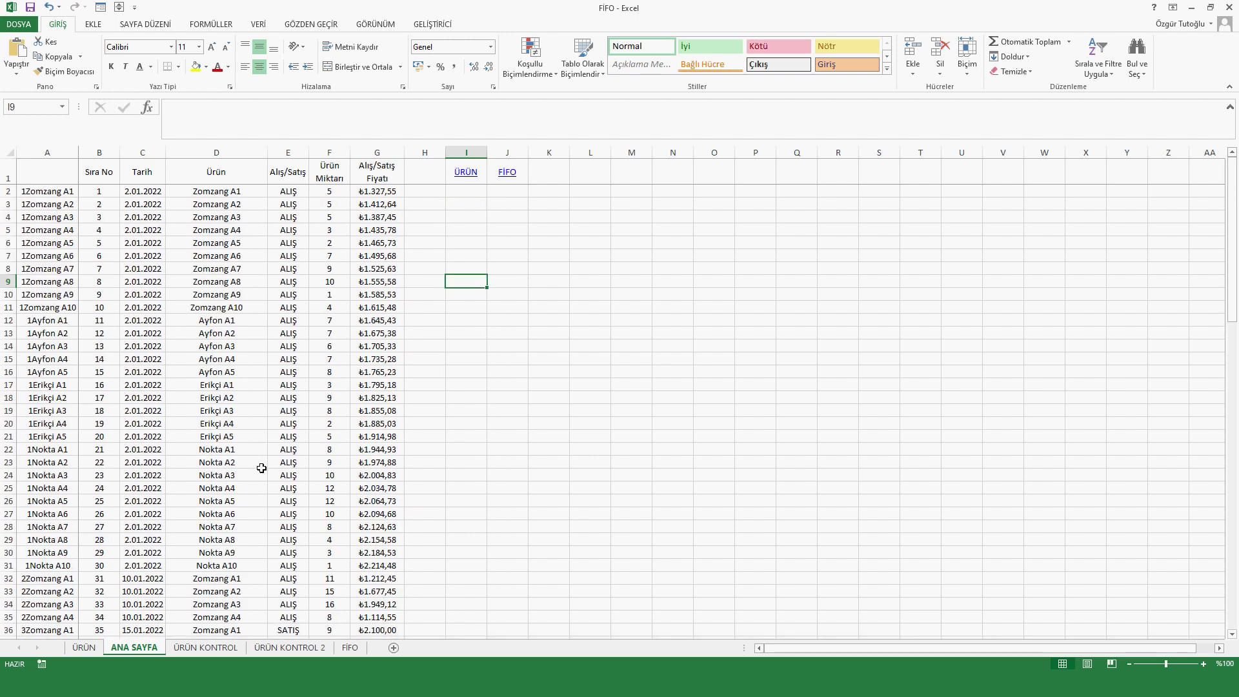
- Review the quantity and price columns of the ANA SAYFA transactions down to the last filled row
left_click(331, 194)
left_click(384, 191)
scroll(324, 293, "down", 7)
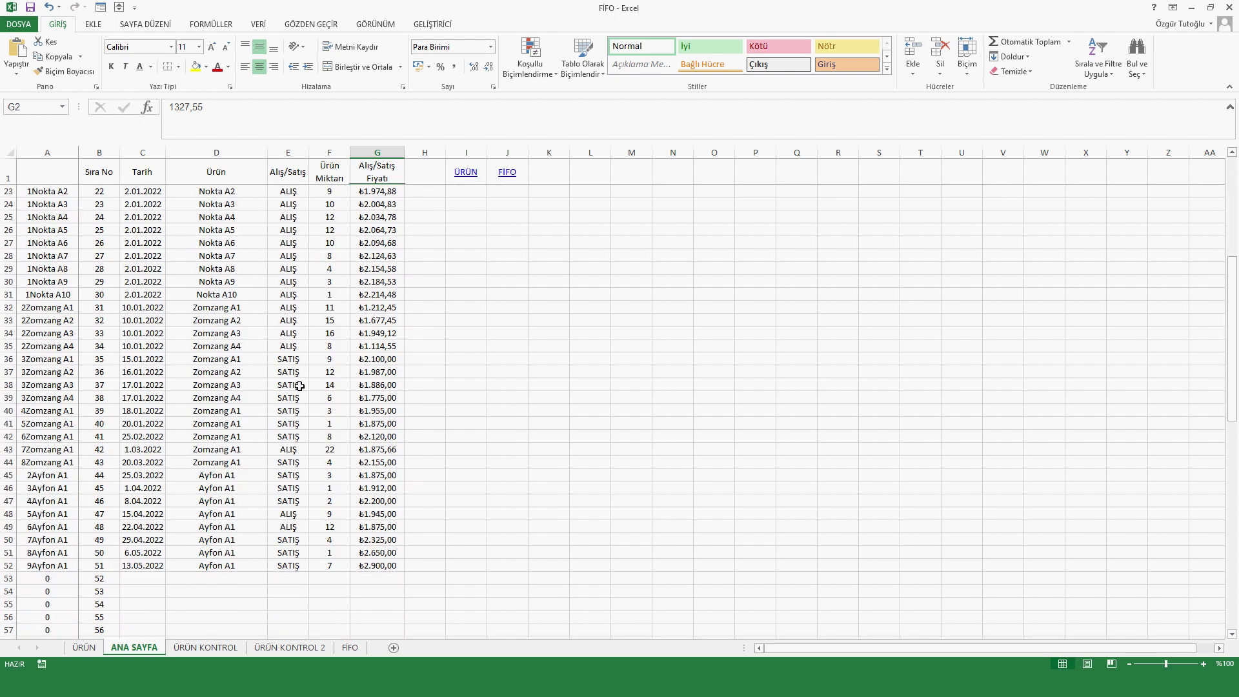
scroll(226, 364, "down", 1)
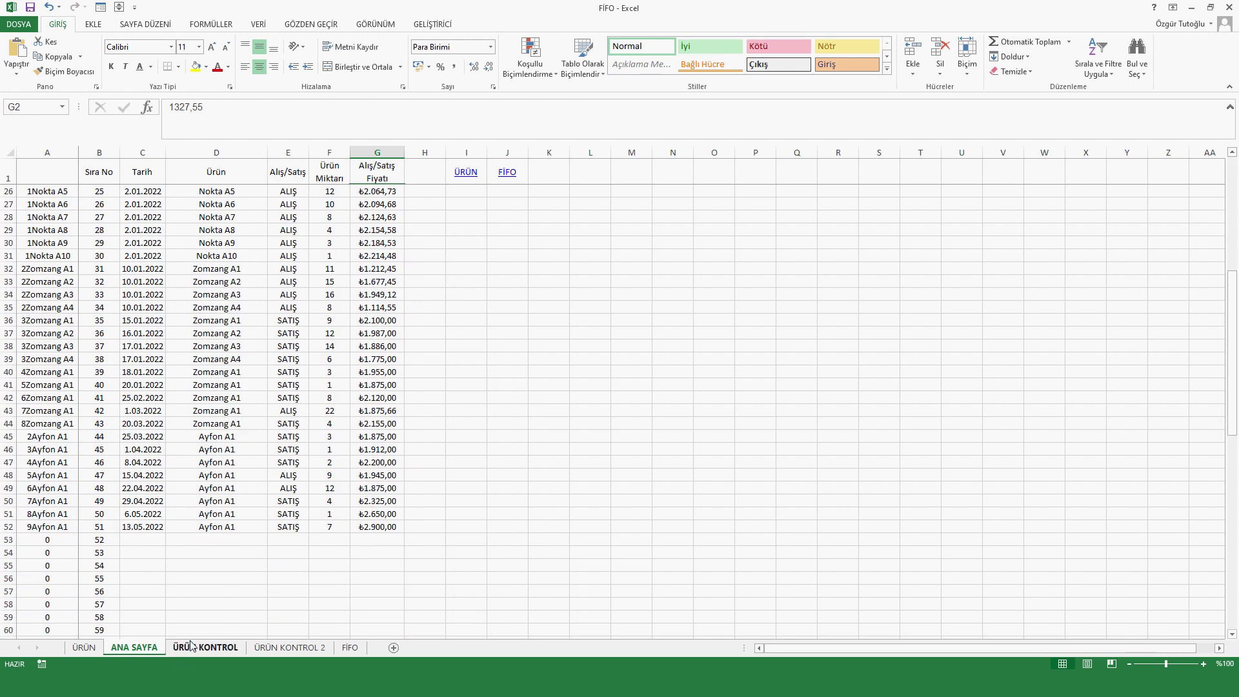
- Hide helper column A on the ANA SAYFA sheet
right_click(50, 153)
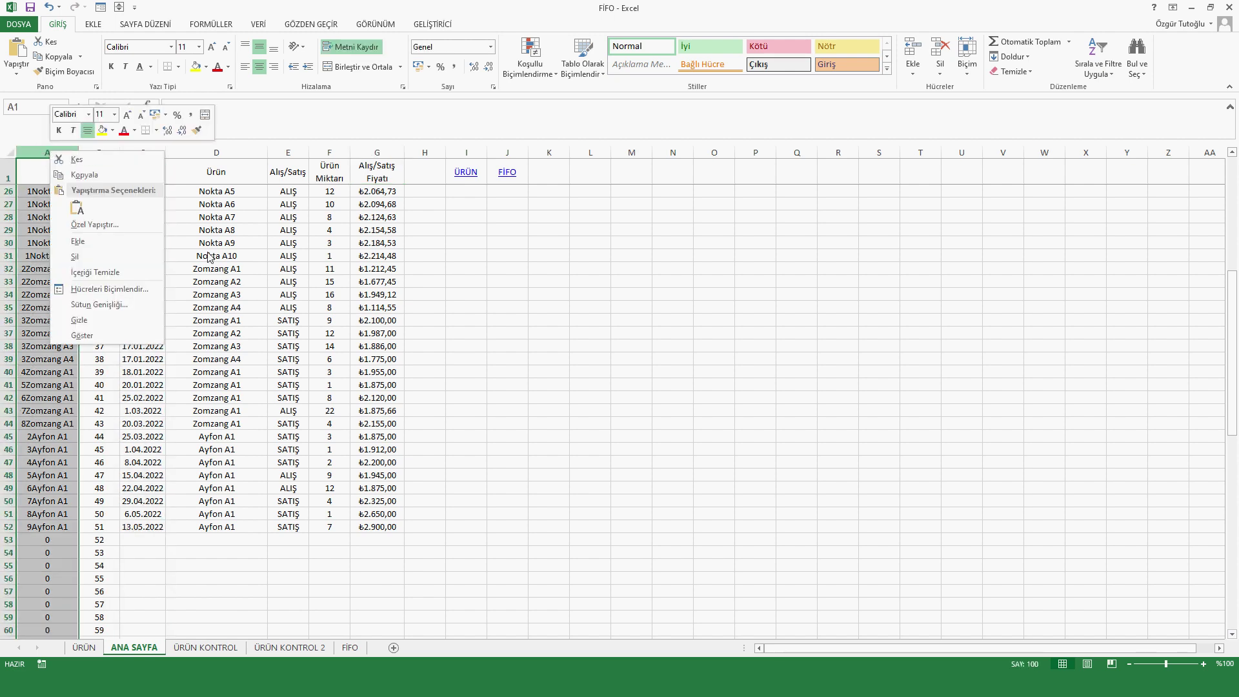
key("Escape")
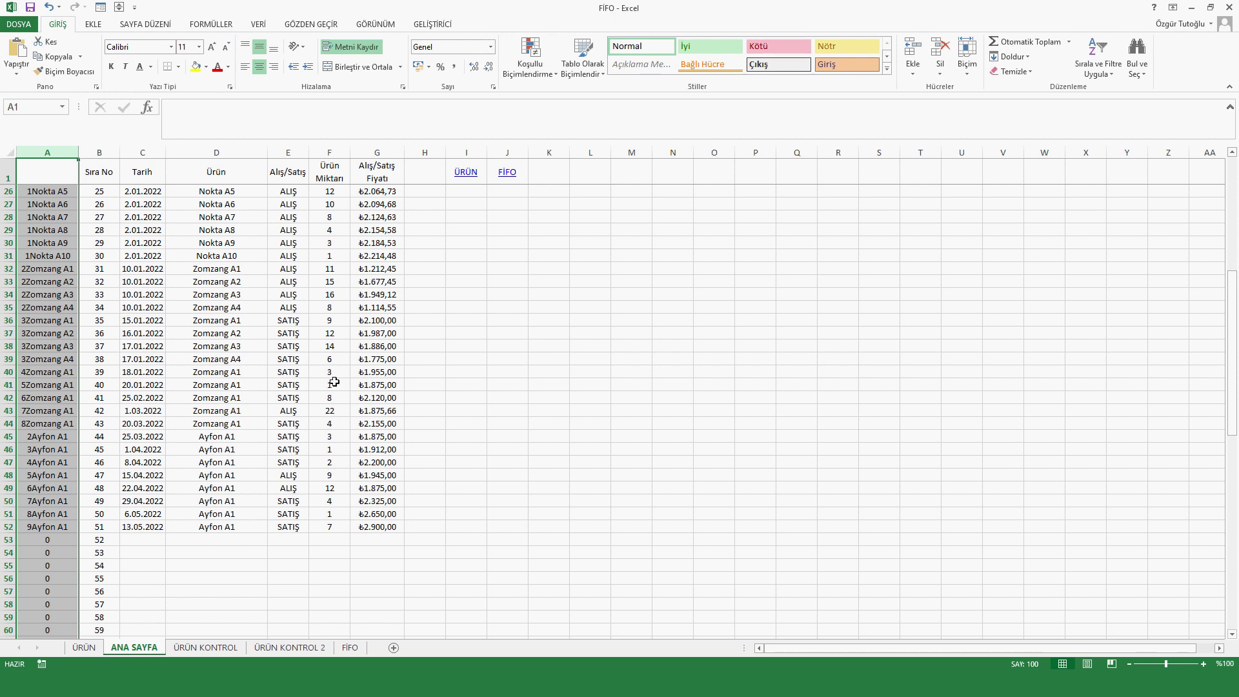
right_click(47, 153)
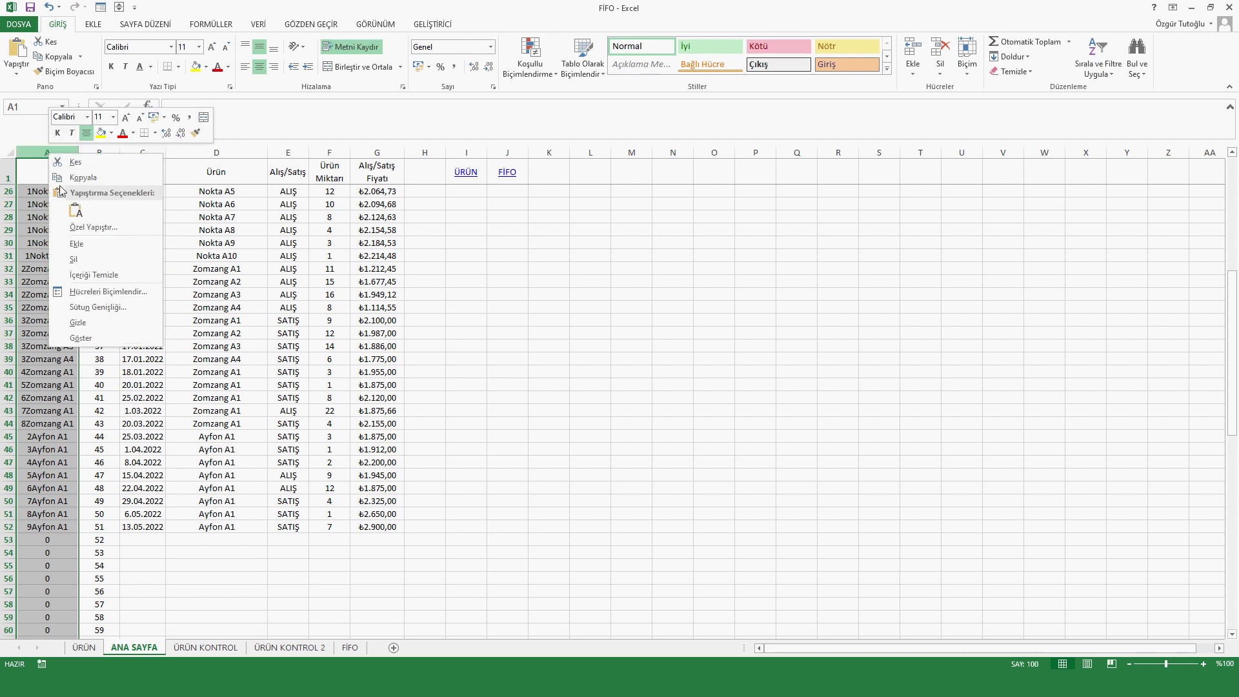
left_click(83, 322)
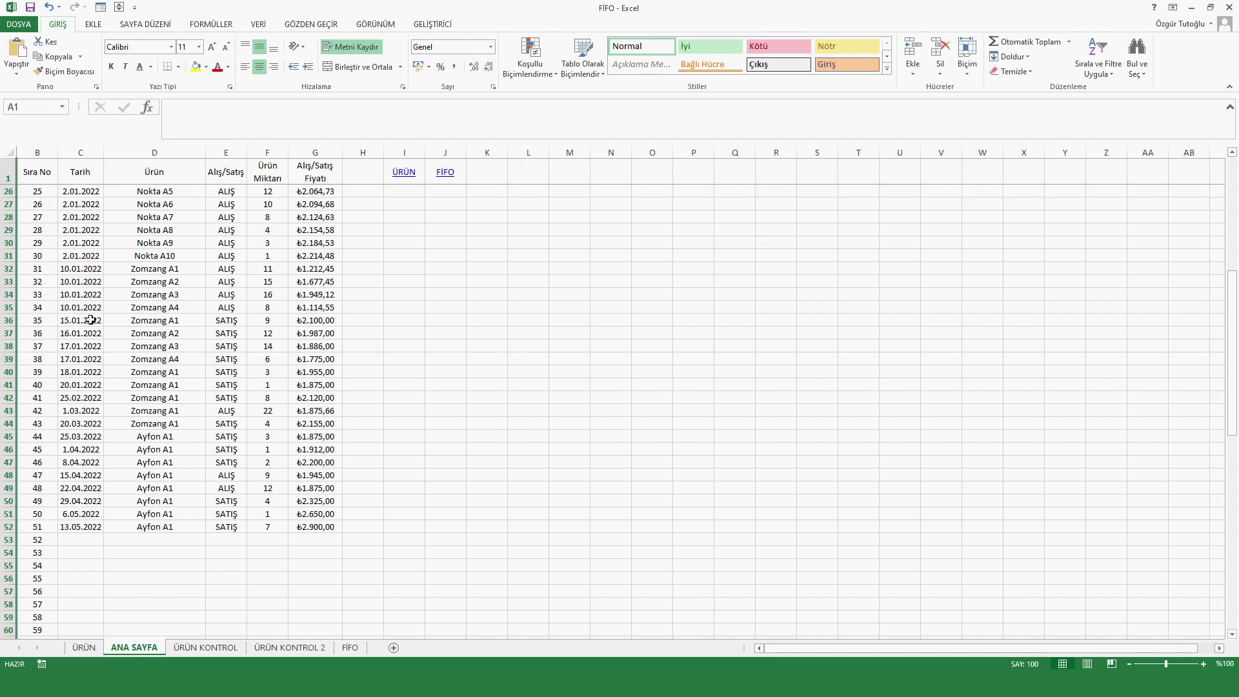
left_click(403, 446)
- Open the ÜRÜN KONTROL sheet and choose Ayfon A1 as the product in C1
left_click(219, 648)
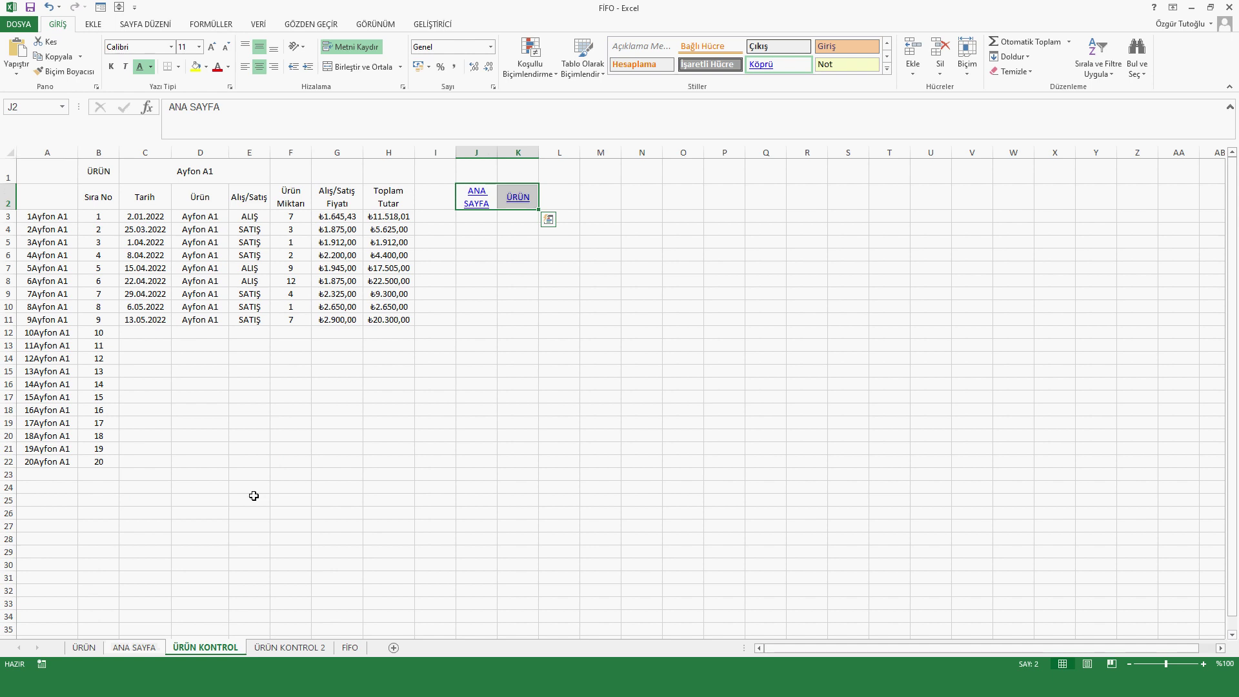
left_click(218, 179)
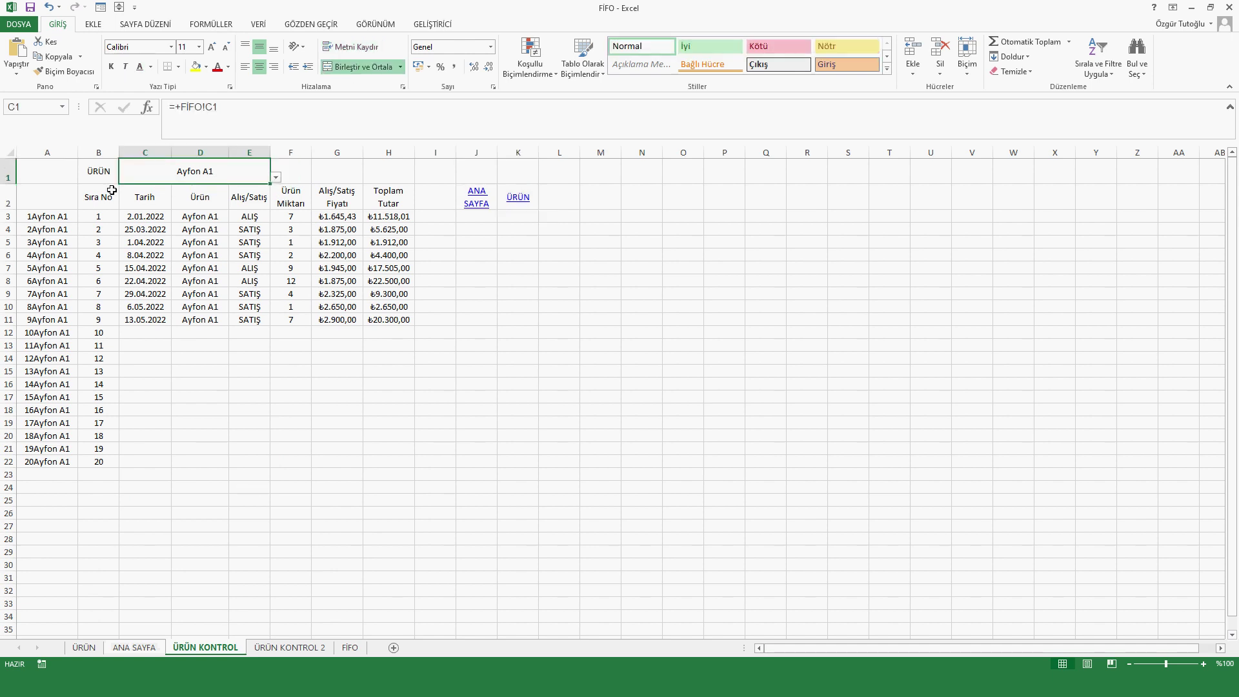
left_click(276, 179)
left_click(193, 188)
left_click(188, 397)
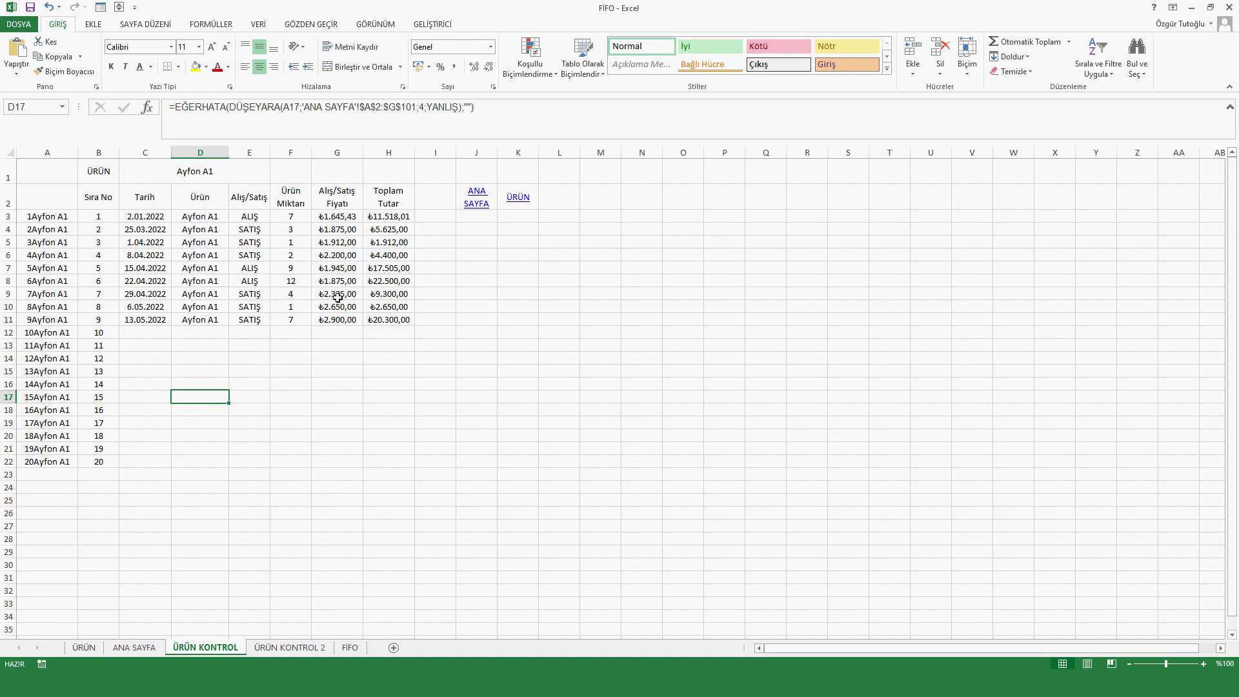
- Hide helper column A on the ÜRÜN KONTROL sheet
right_click(52, 152)
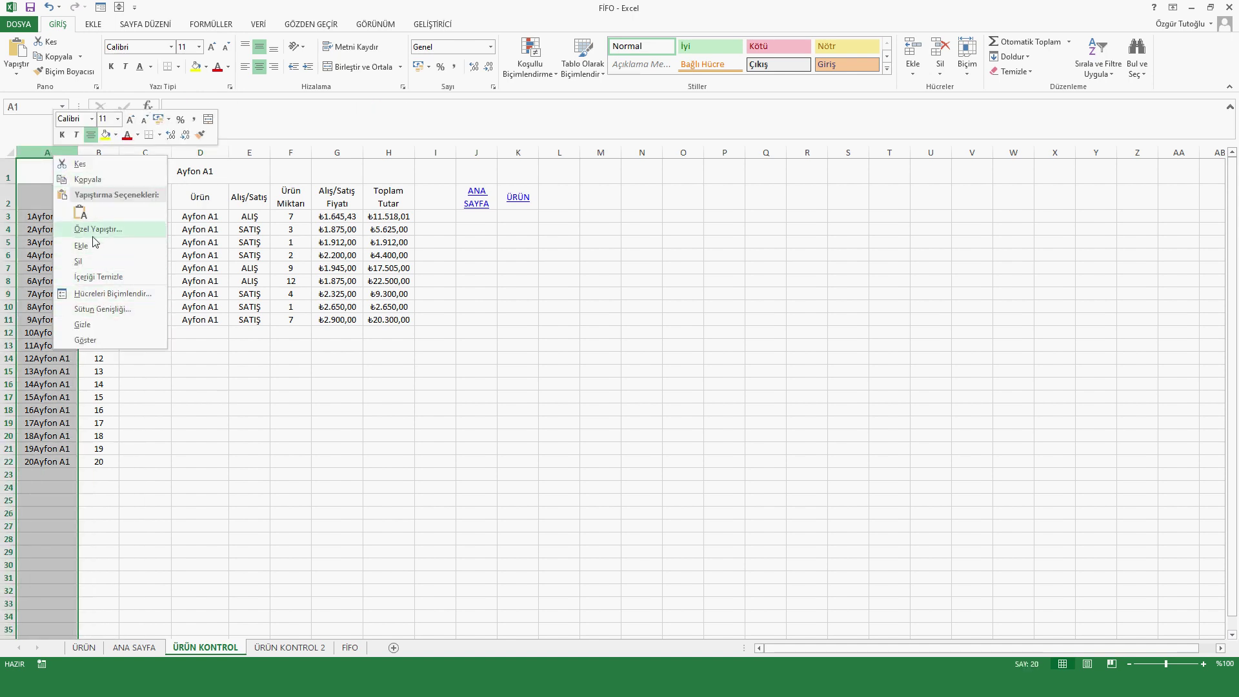
left_click(82, 324)
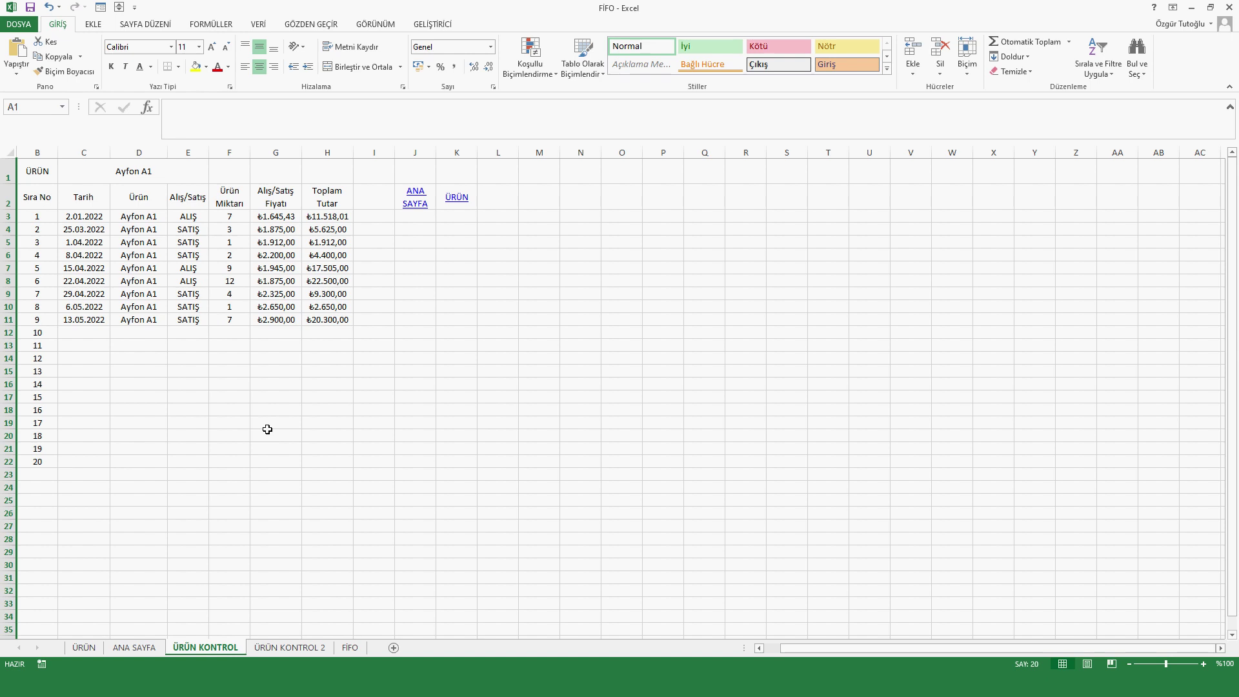
left_click(269, 429)
- Switch the product in C1 to Ayfon A2, to Ayfon A4, and finally to Zomzang A1
left_click(205, 176)
left_click(215, 177)
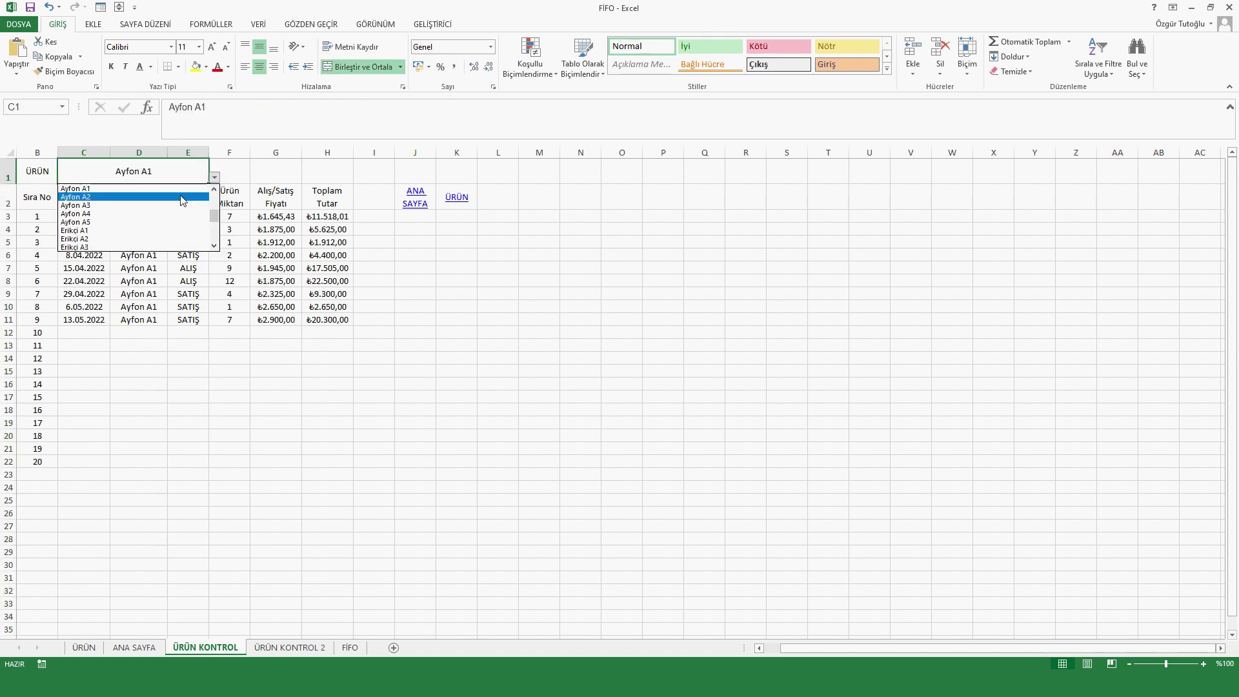
left_click(182, 197)
left_click(214, 177)
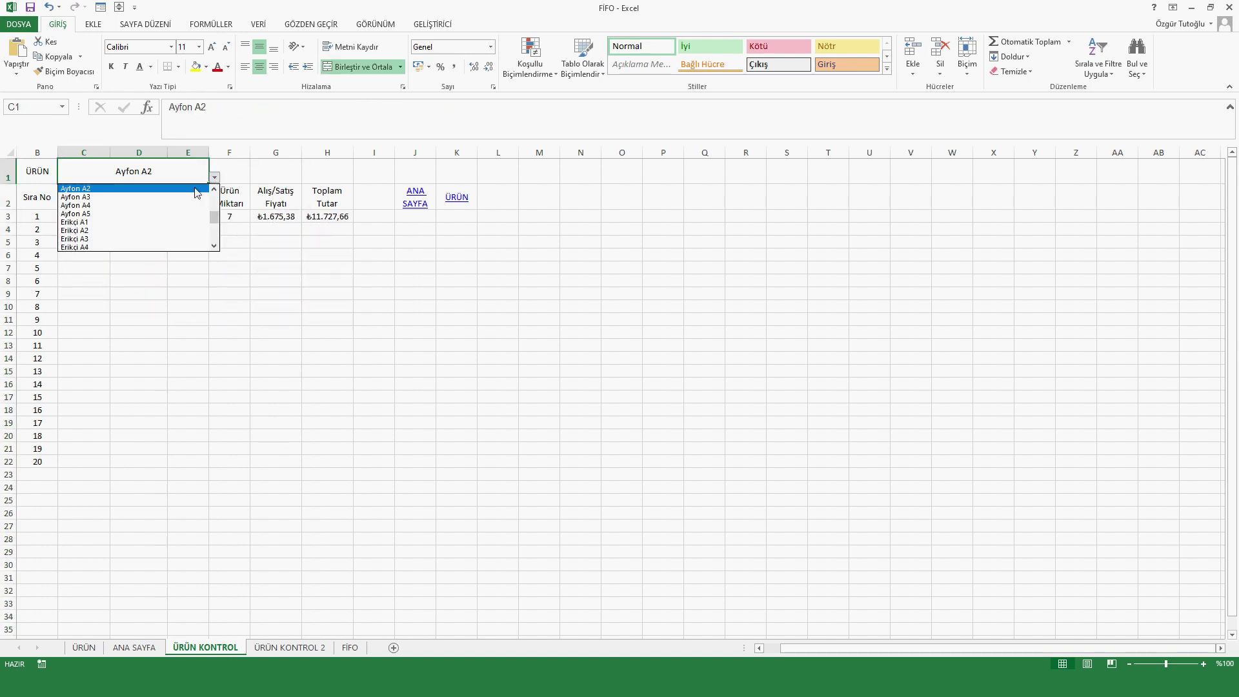
left_click(155, 207)
left_click(214, 177)
scroll(215, 212, "down", 5)
left_click(133, 189)
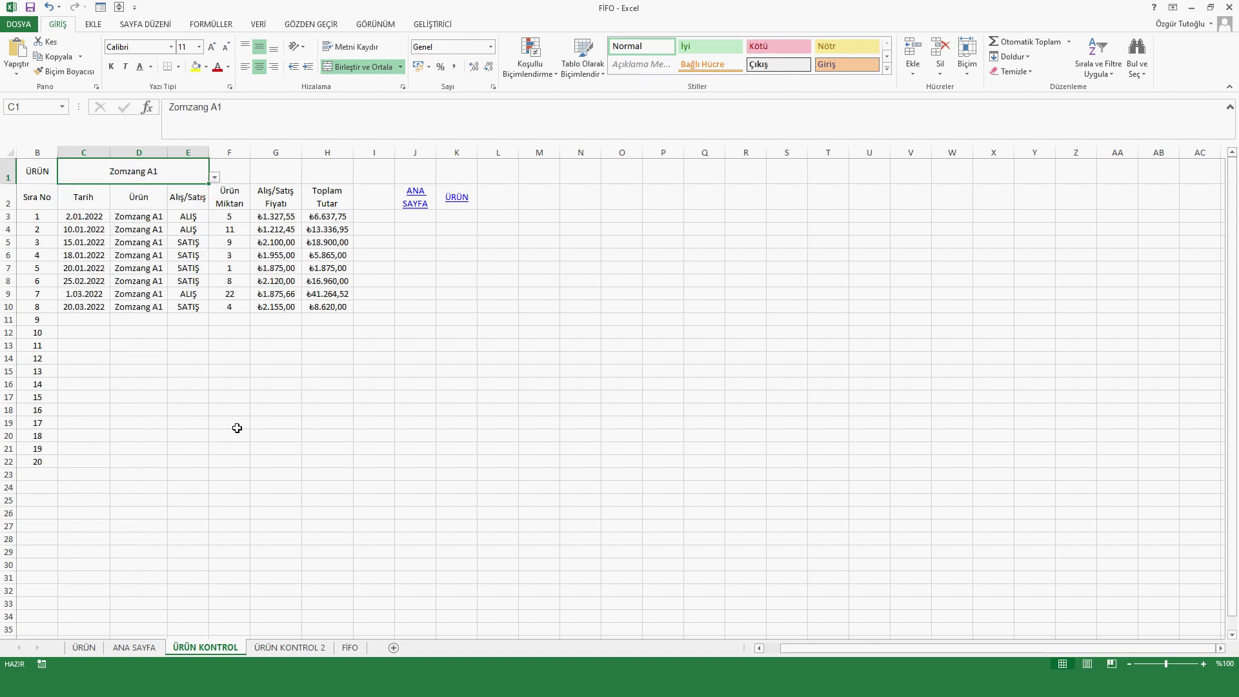
- Open the ÜRÜN KONTROL 2 sheet and hide helper columns A and B
left_click(272, 647)
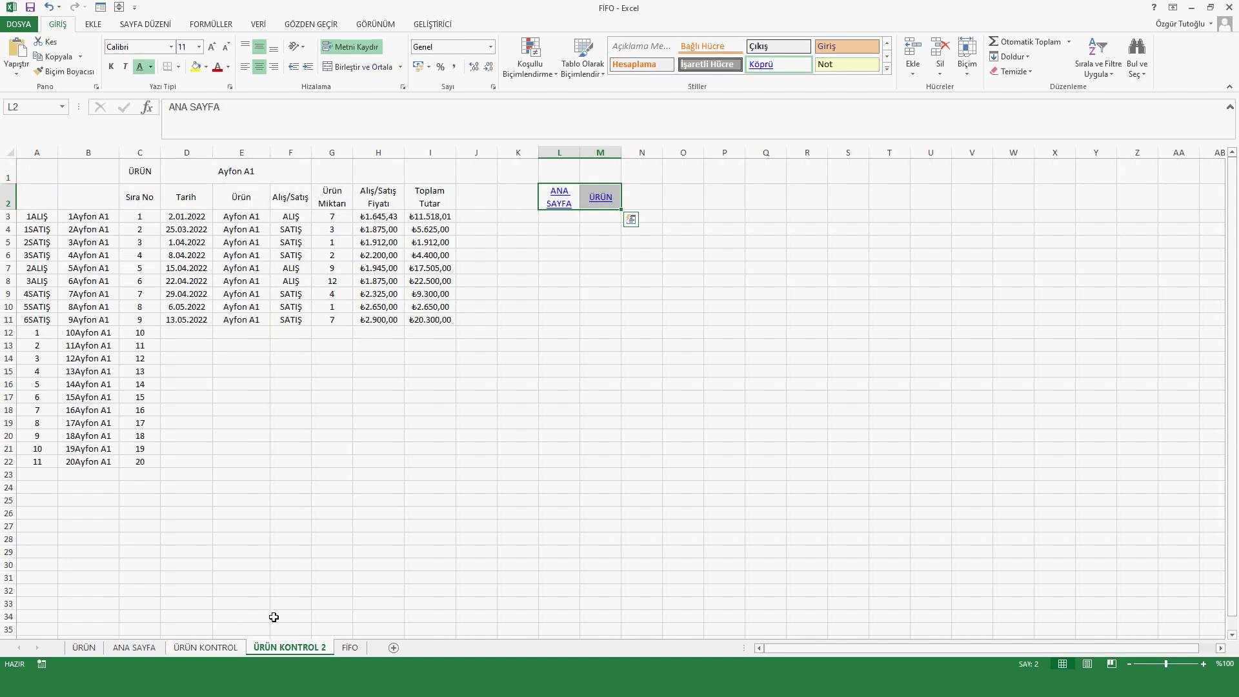
right_click(50, 155)
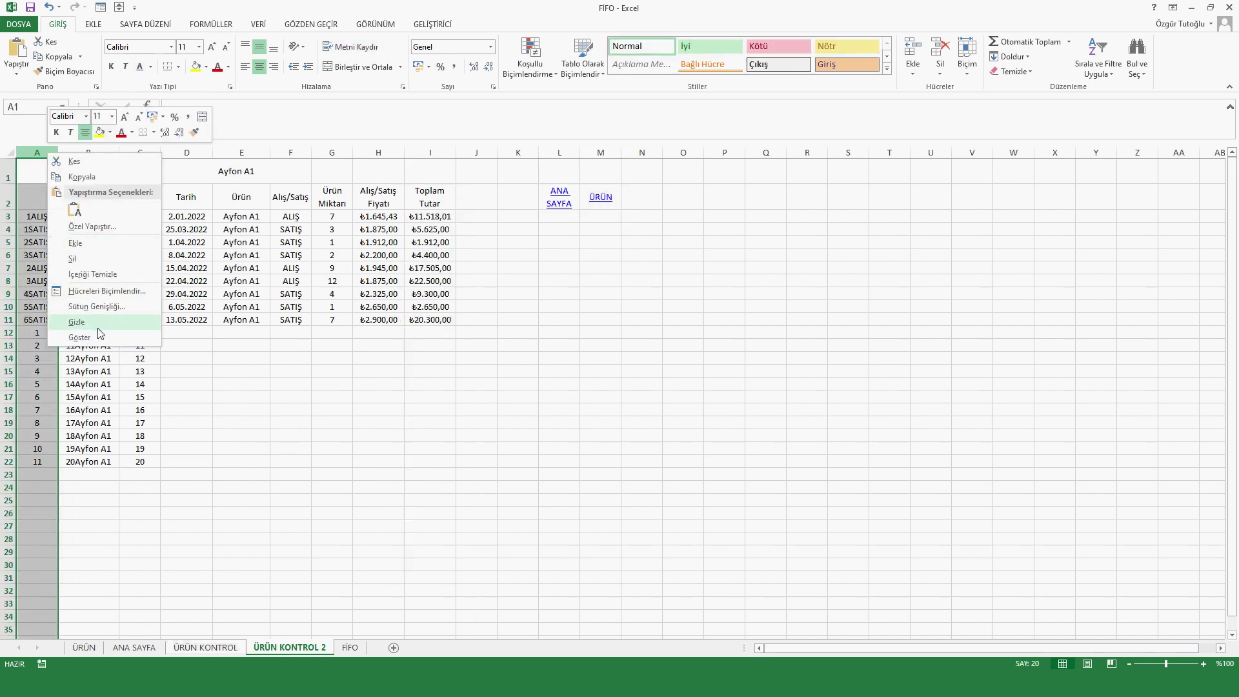
left_click(98, 322)
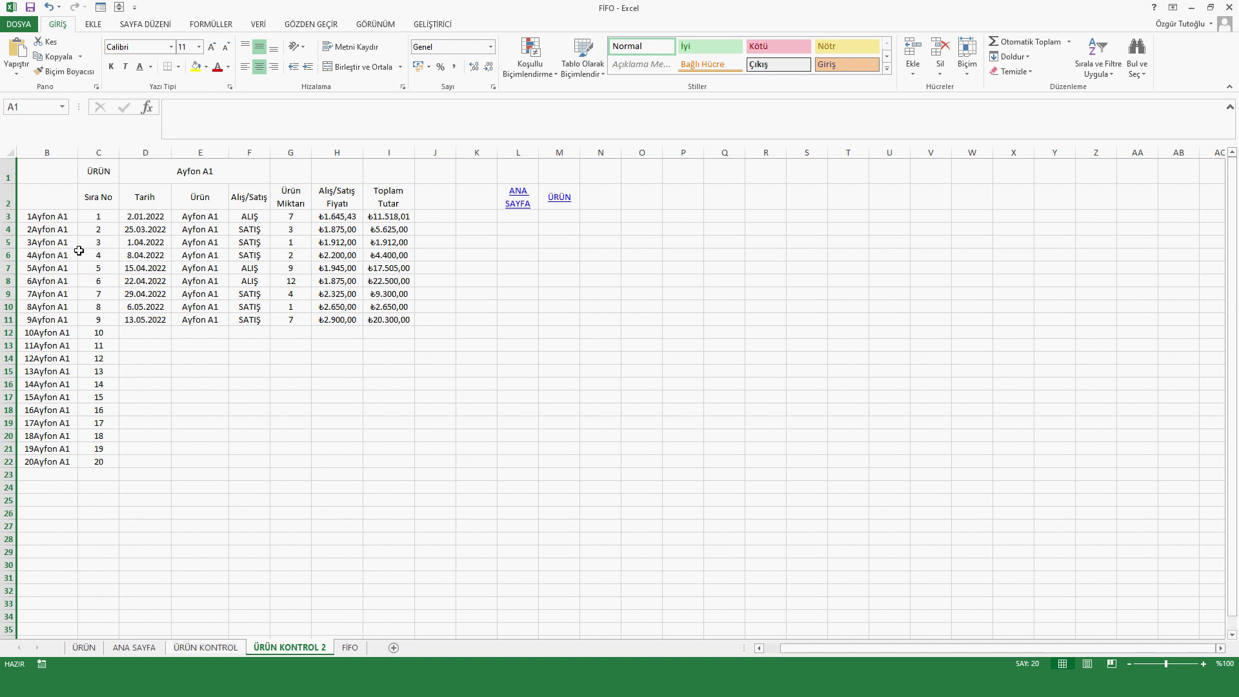
right_click(55, 147)
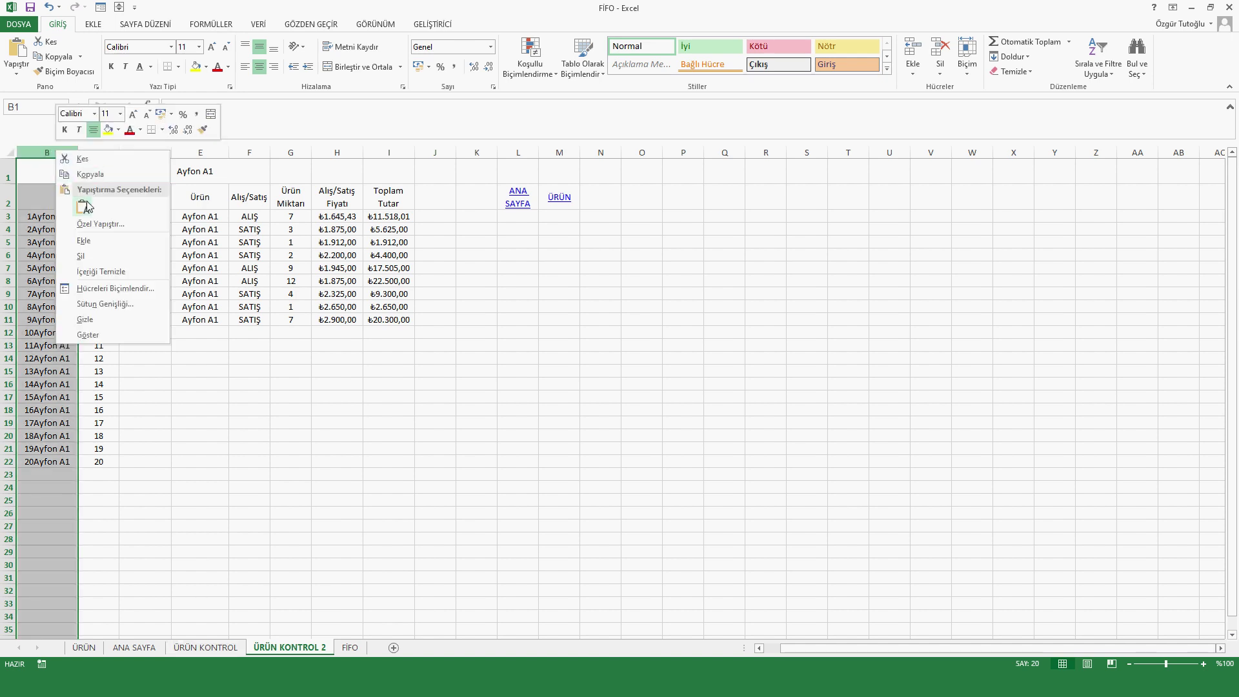
left_click(90, 320)
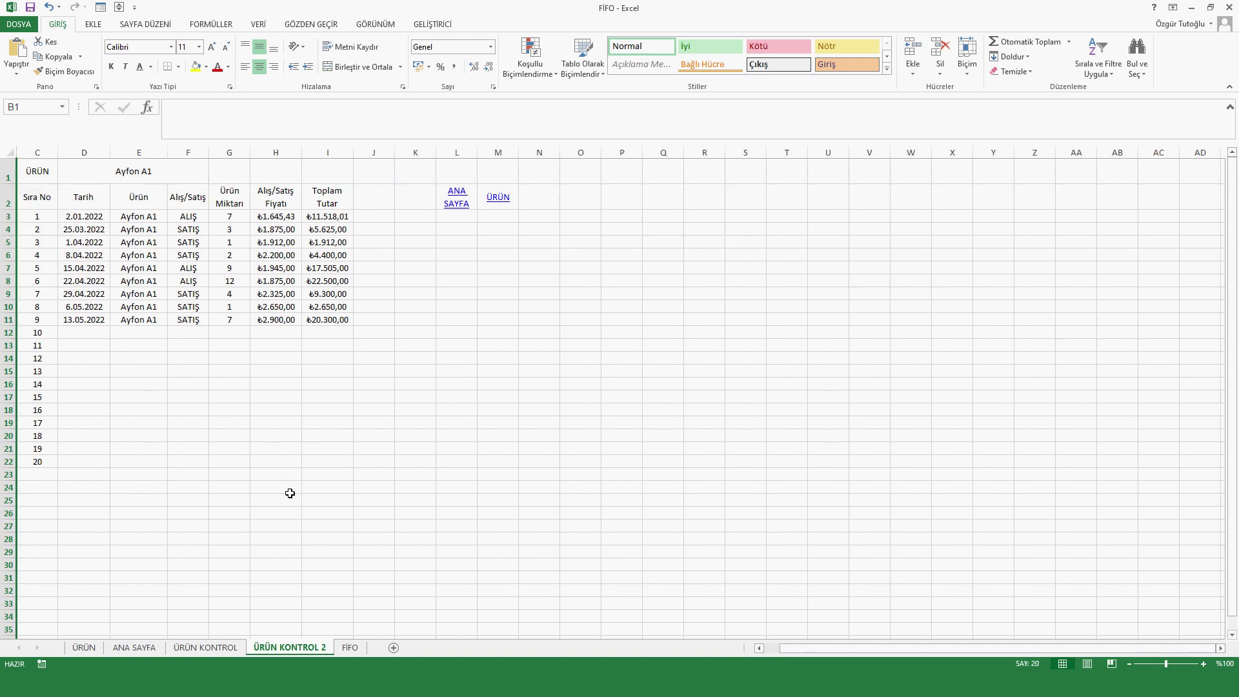
- Check the product selection cell C1 on the FİFO sheet and return to the ÜRÜN KONTROL 2 sheet
left_click(350, 648)
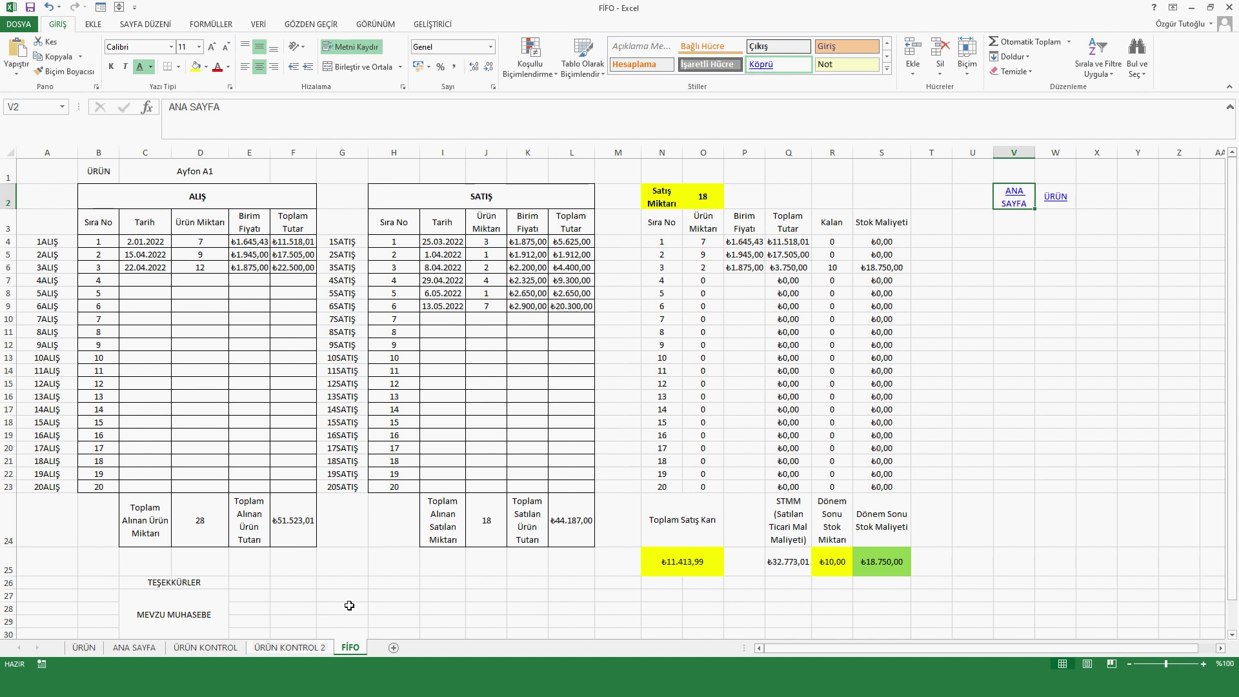
left_click(231, 173)
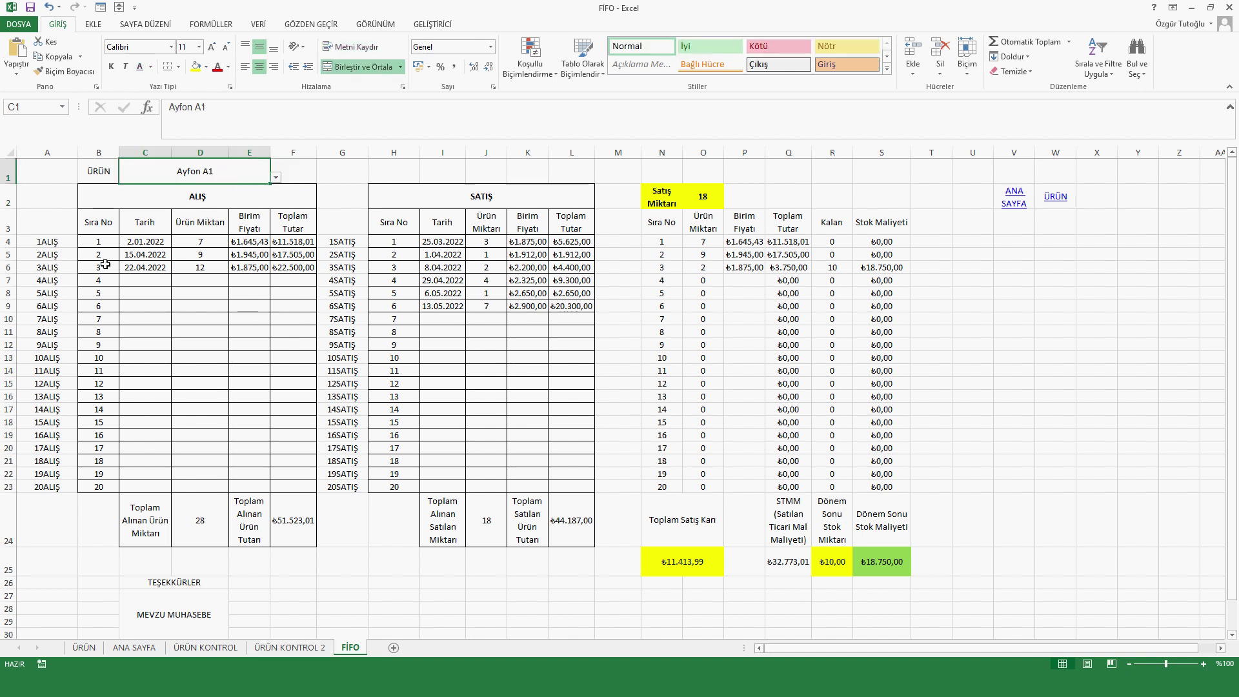
left_click(284, 648)
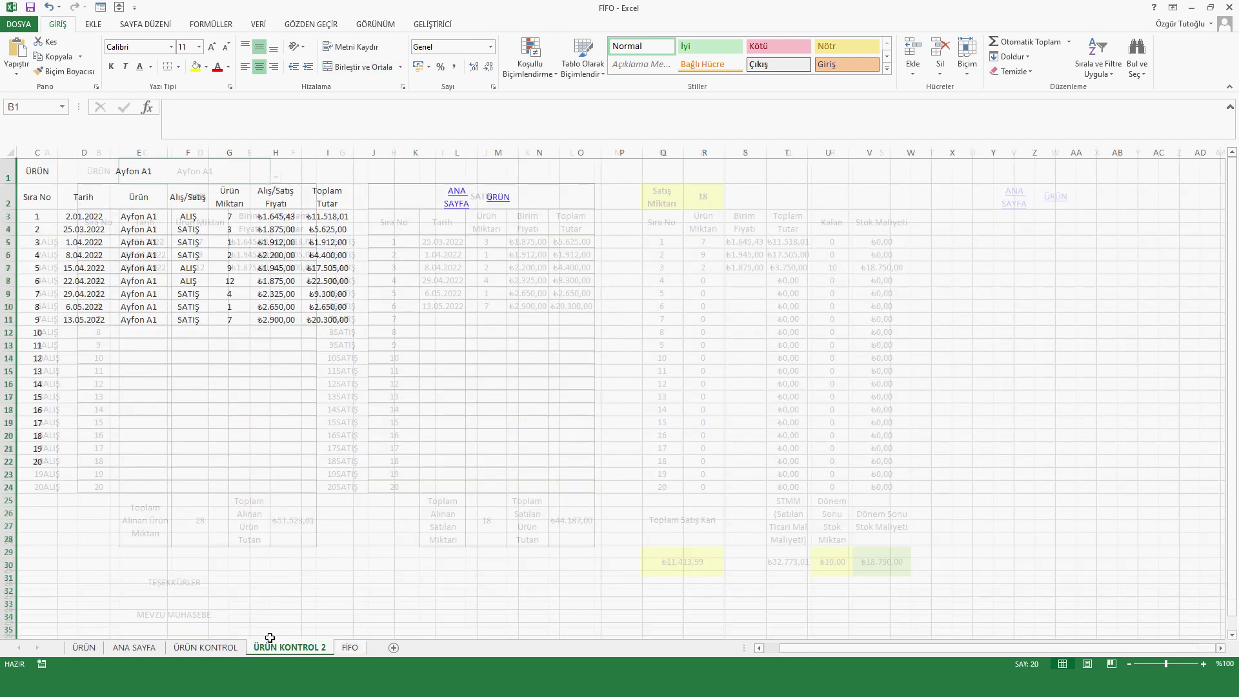
- Unhide helper columns A and B on the ÜRÜN KONTROL 2 sheet and hide both columns again
right_click(16, 152)
left_click(40, 337)
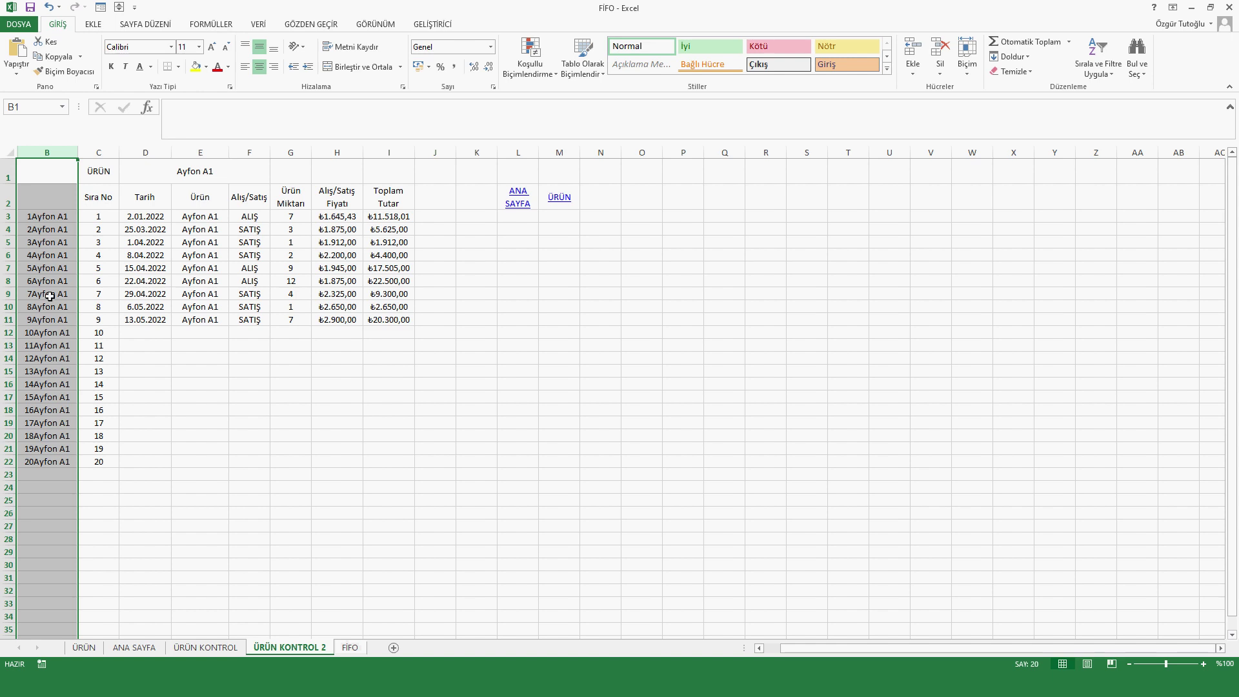
right_click(16, 152)
left_click(58, 339)
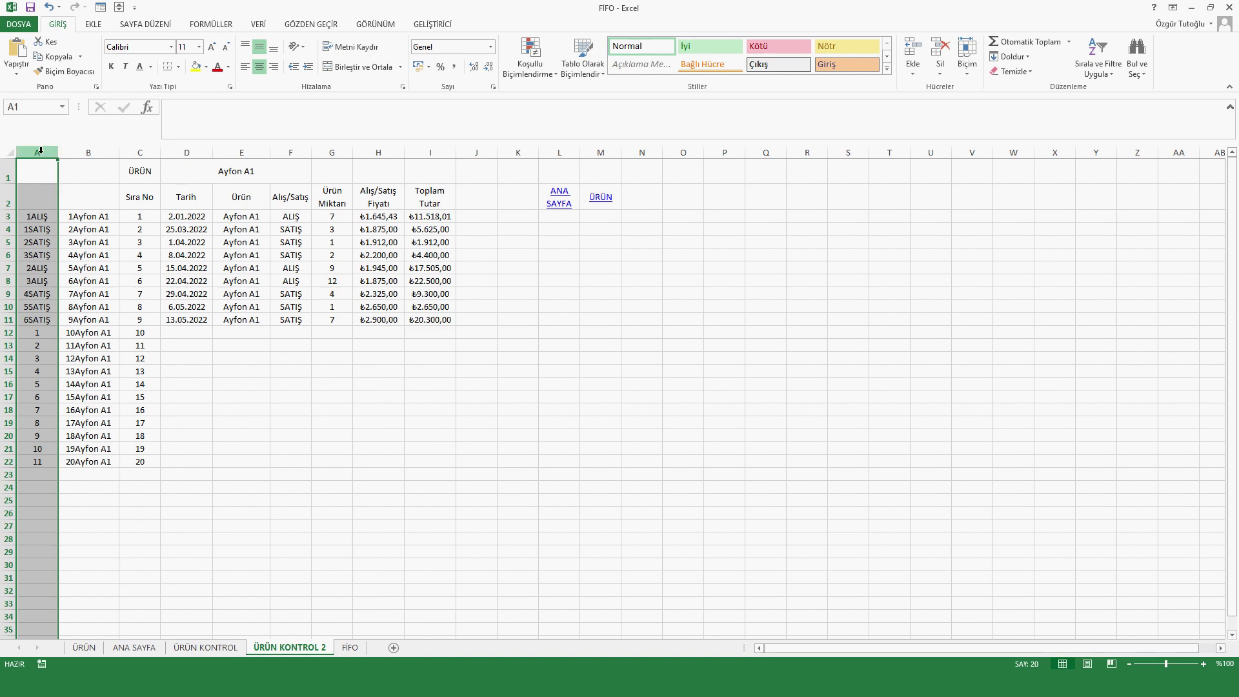
left_click_drag(36, 152, 70, 152)
right_click(71, 153)
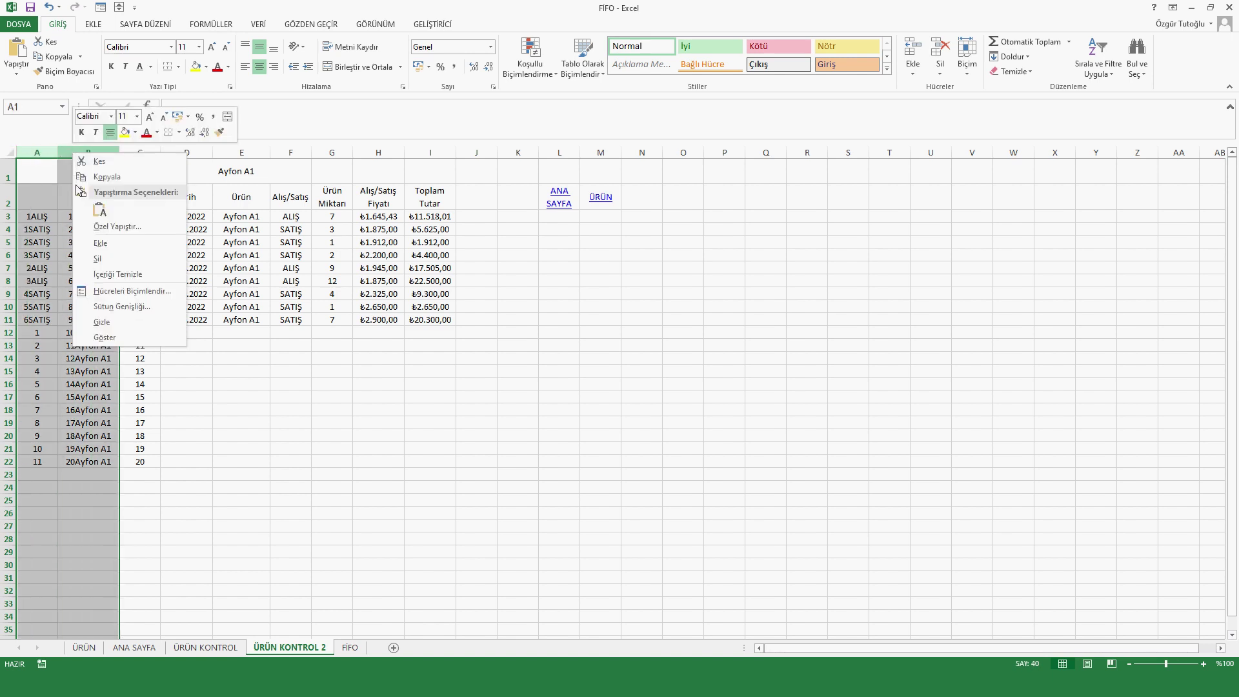
left_click(103, 320)
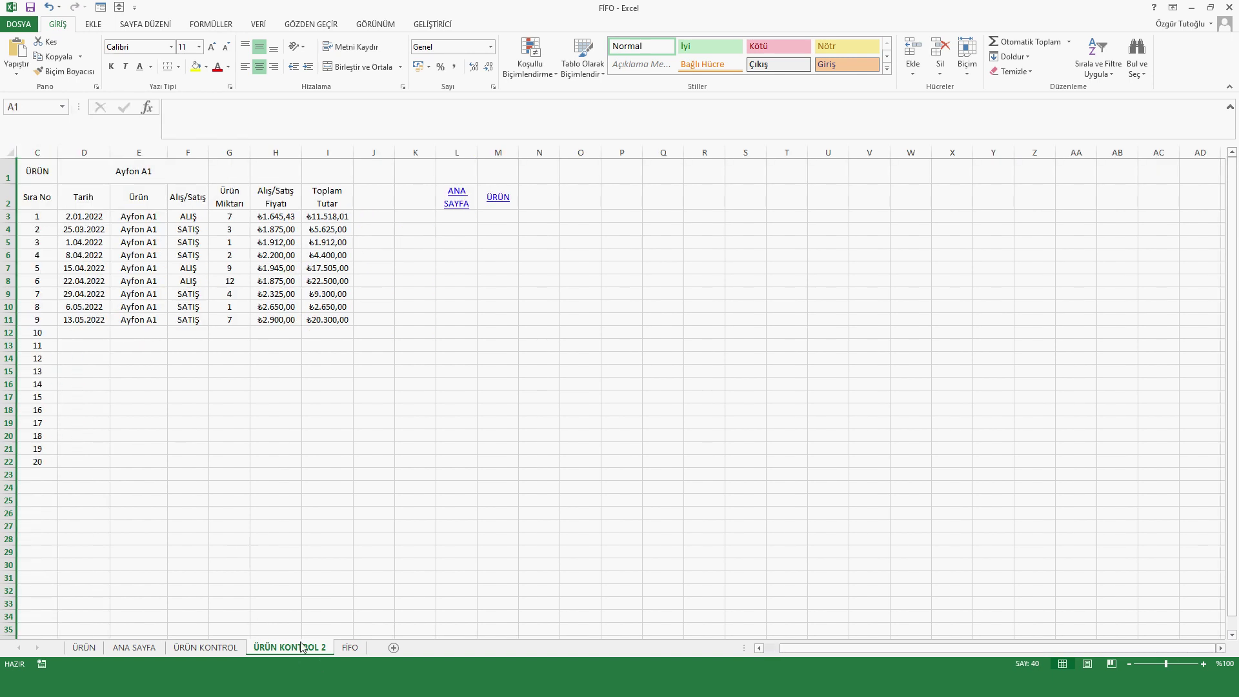
- Open the FİFO sheet and inspect the ALIŞ table's lookup formulas for date, quantity, unit price and total in row 4
left_click(348, 648)
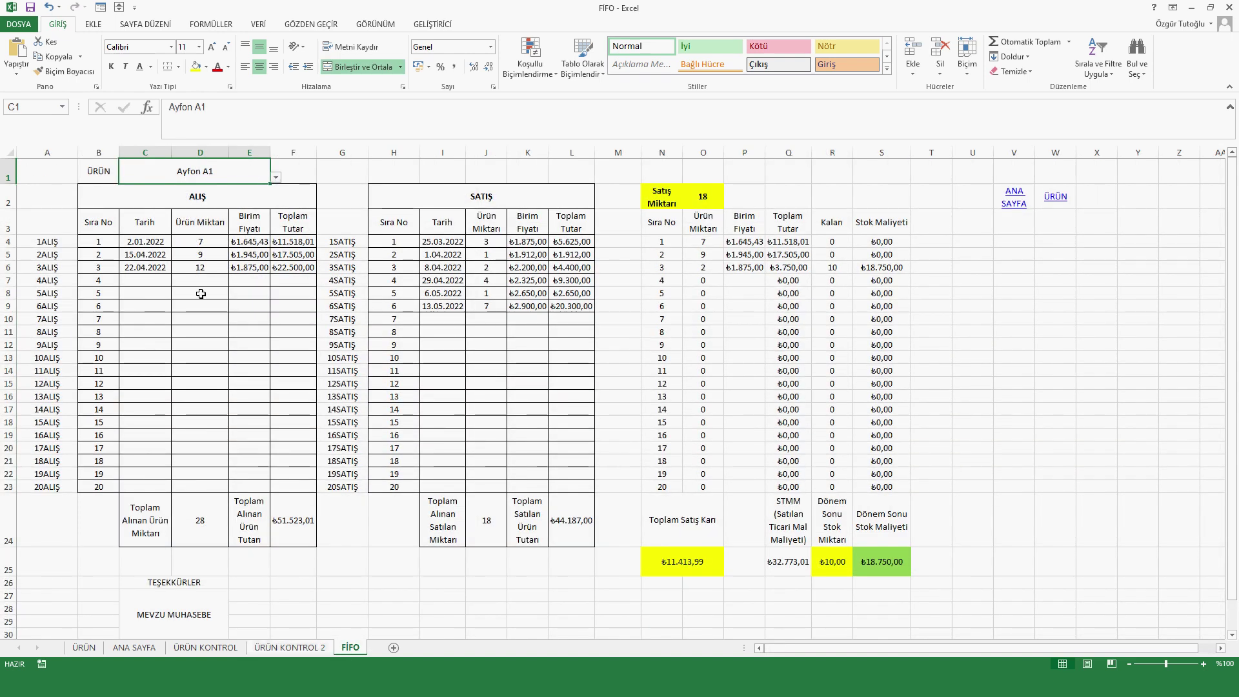
left_click(220, 201)
left_click(163, 243)
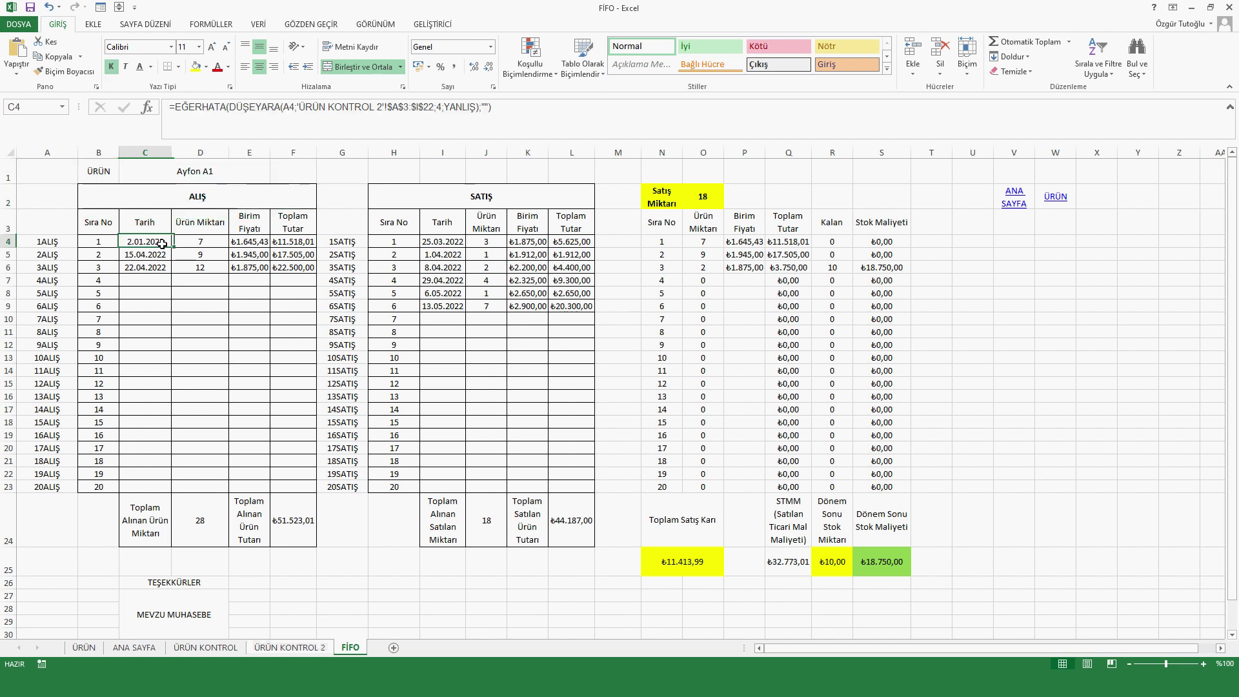
left_click(213, 247)
left_click(260, 244)
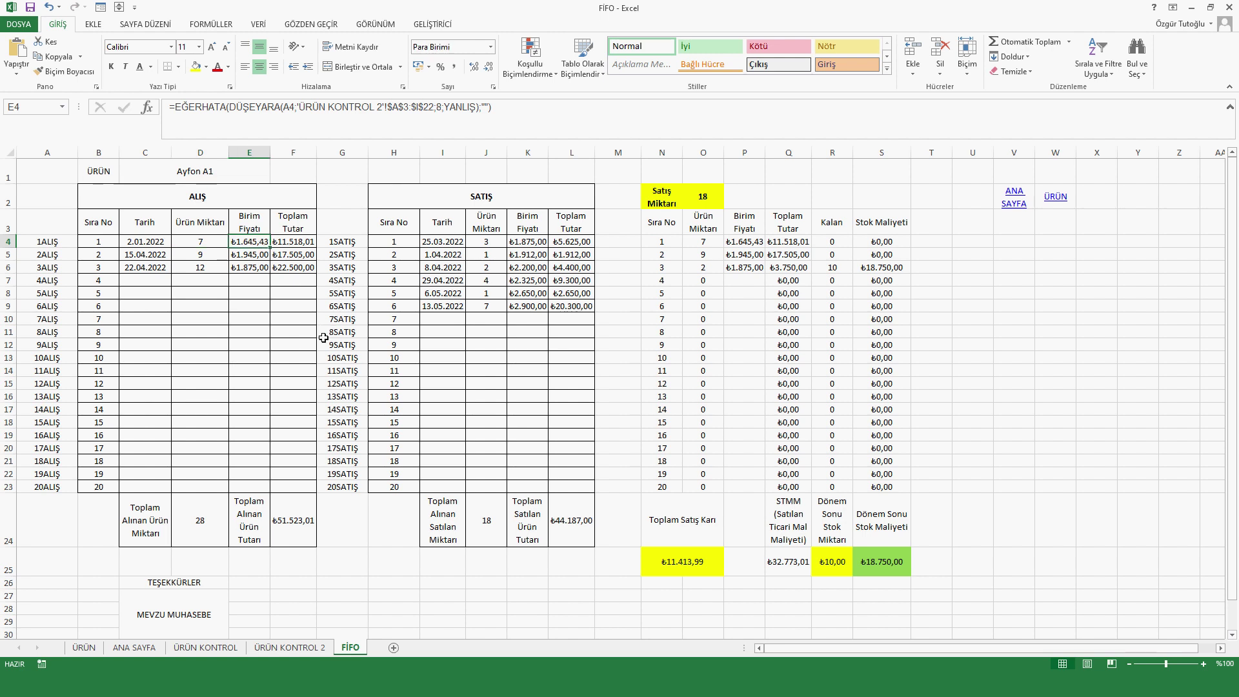
left_click(309, 241)
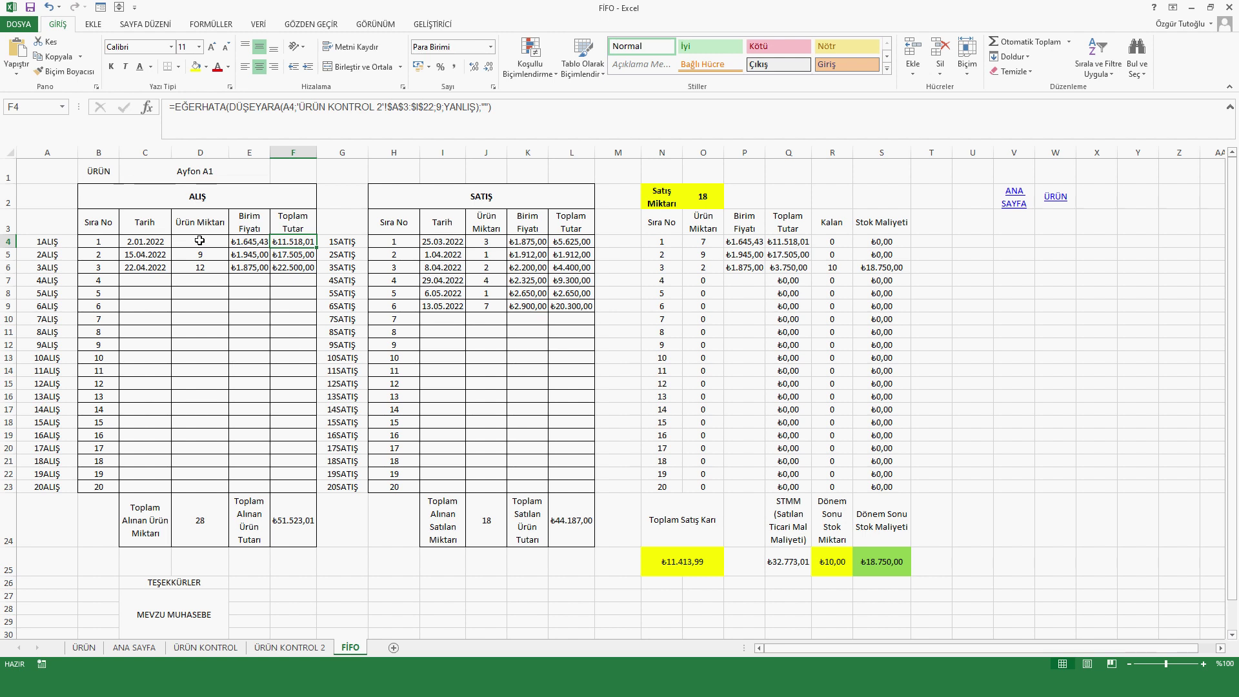
- Inspect the quantity lookup formulas of the first four sales in the SATIŞ table, cells J4 to J7
left_click(494, 243)
left_click(500, 255)
left_click(498, 269)
left_click(497, 281)
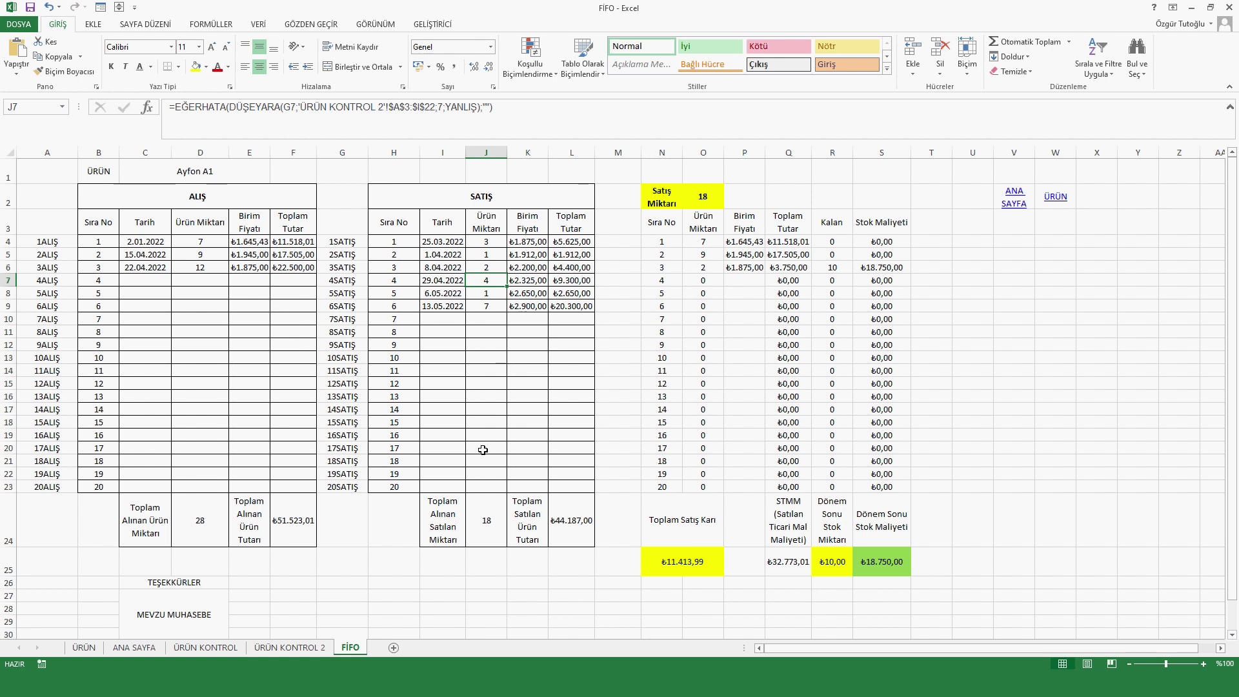
- Examine the purchase and sales total formulas in row 24 and the total sales profit formula in N25
left_click(222, 544)
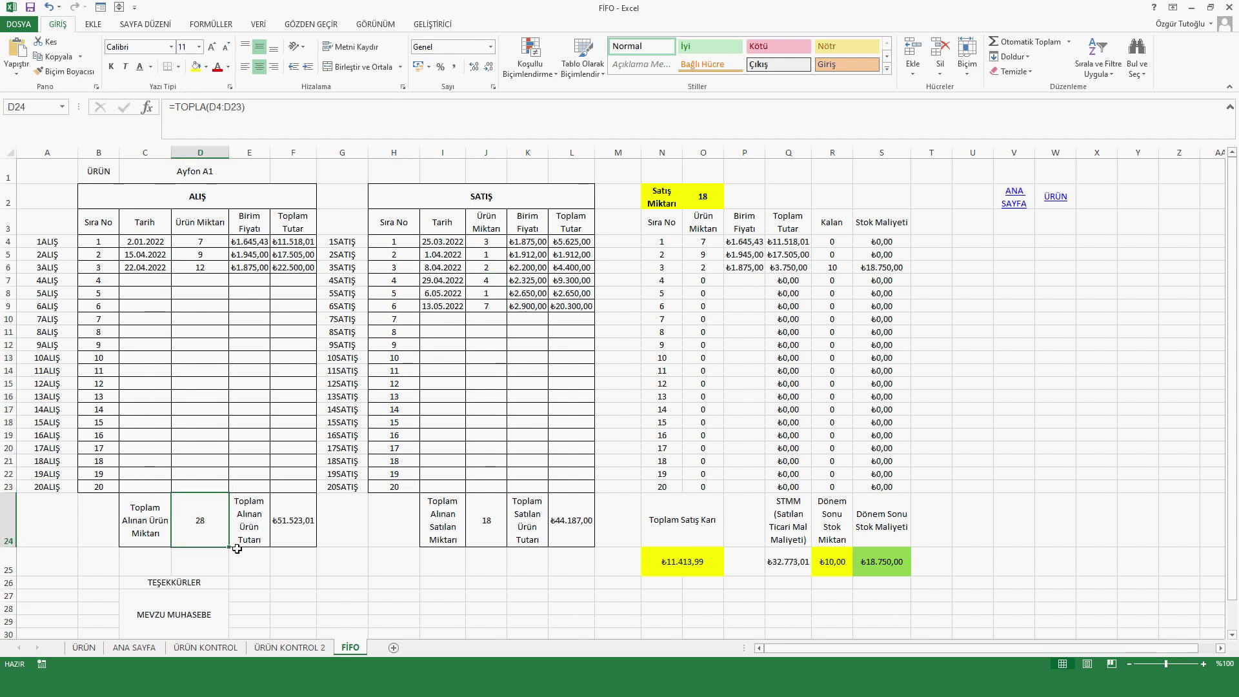
left_click(308, 525)
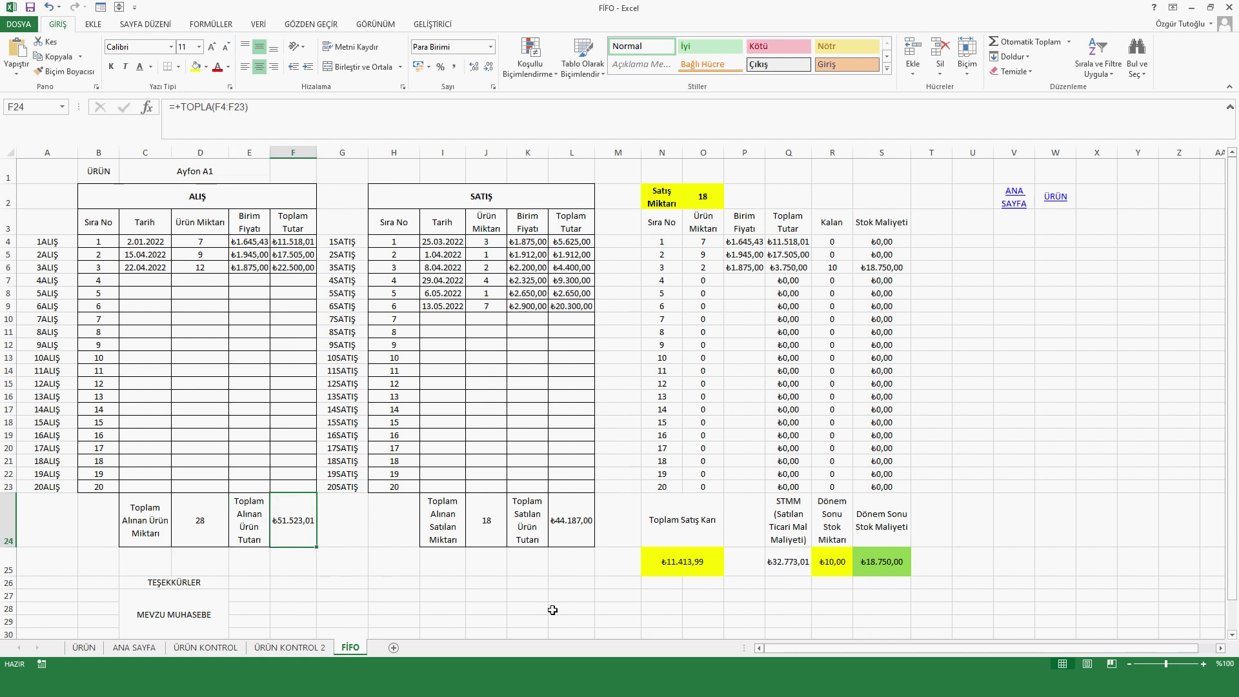
left_click(484, 531)
left_click(568, 526)
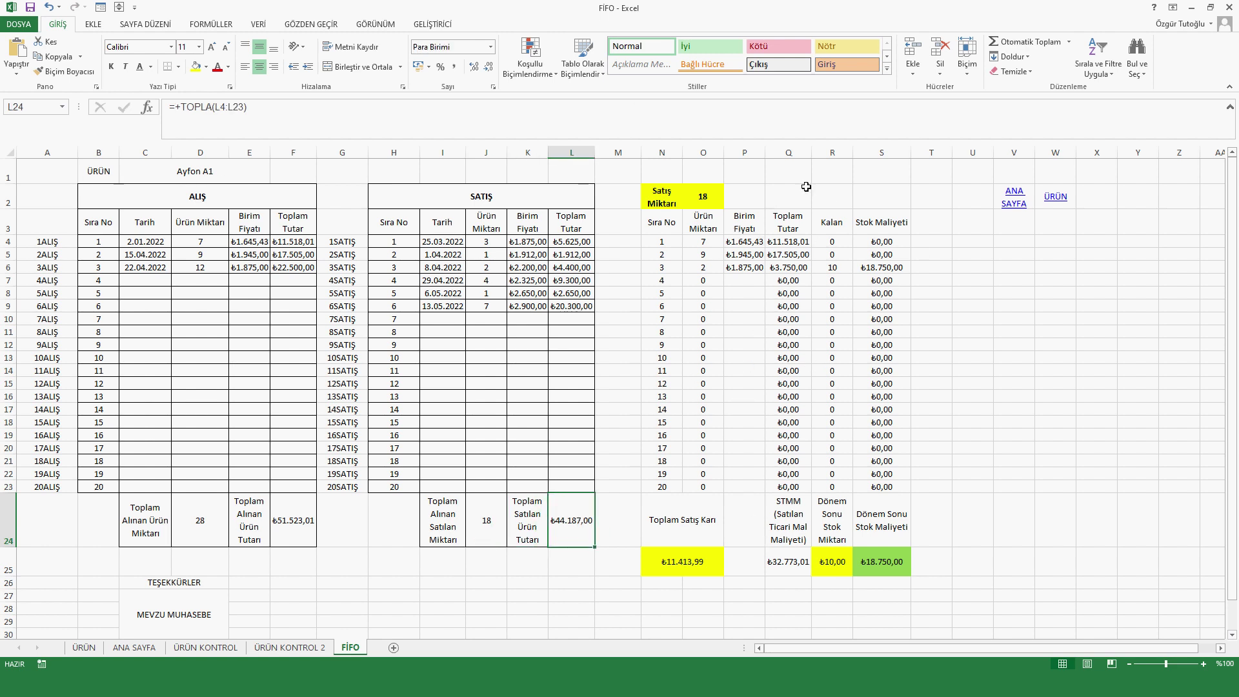
left_click(678, 558)
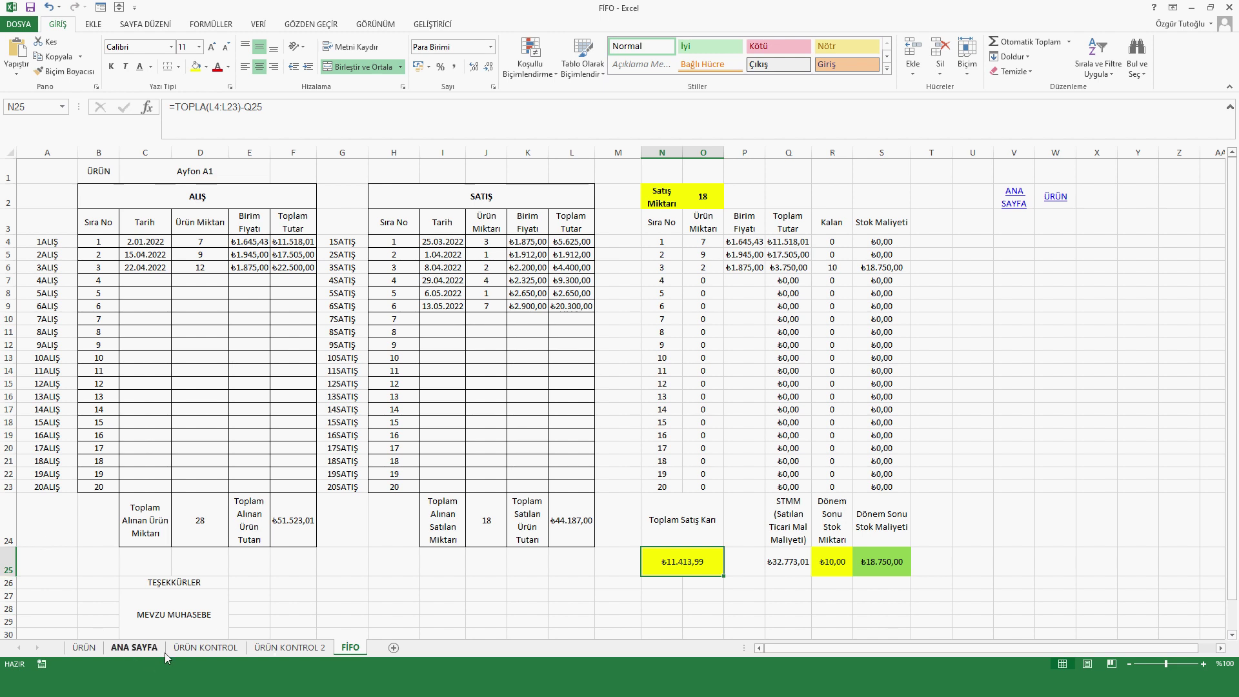
- In row 53 of the ANA SAYFA sheet, enter the date 18.01.2023 and choose the product Ayfon A1
left_click(134, 647)
left_click(95, 540)
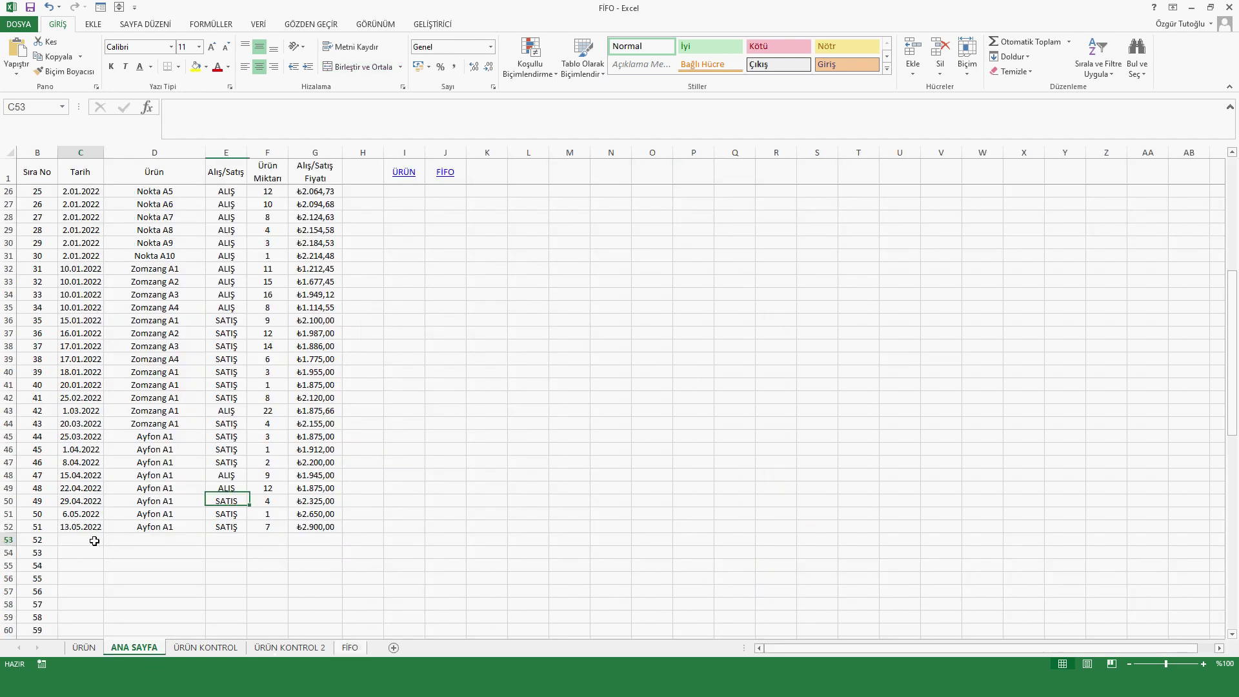
type("18.01.2023")
key("ctrl+Return")
left_click(109, 537)
left_click(211, 540)
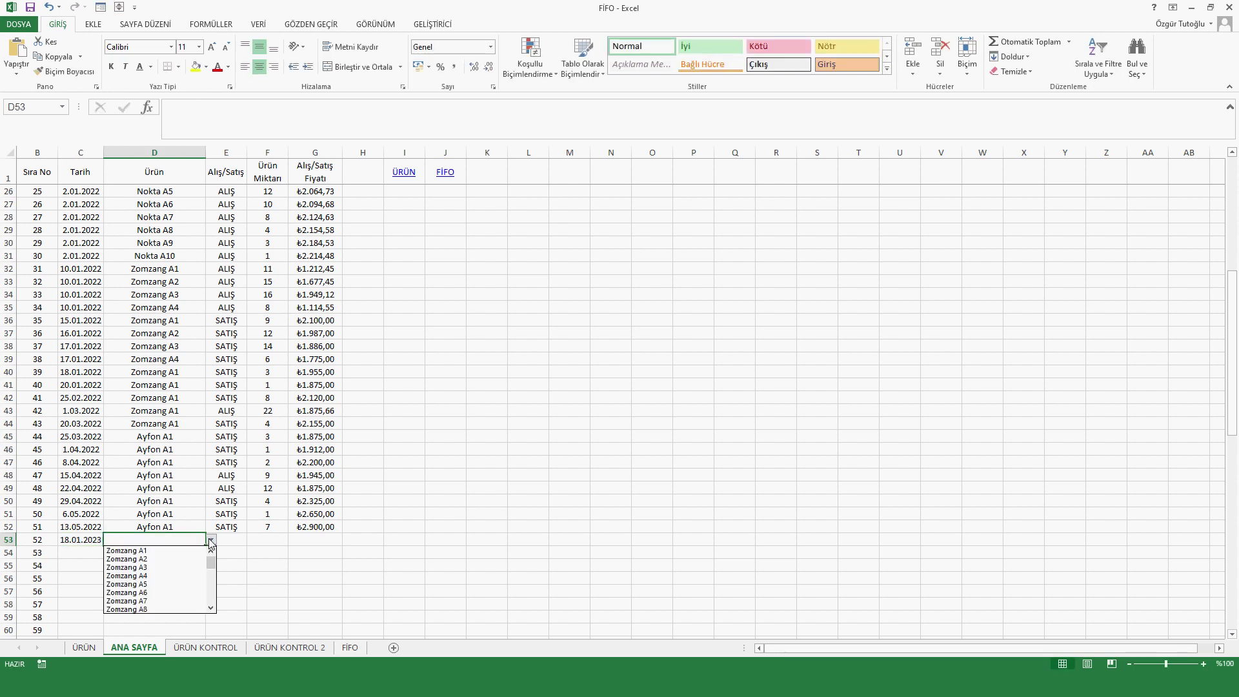
left_click_drag(211, 568, 211, 574)
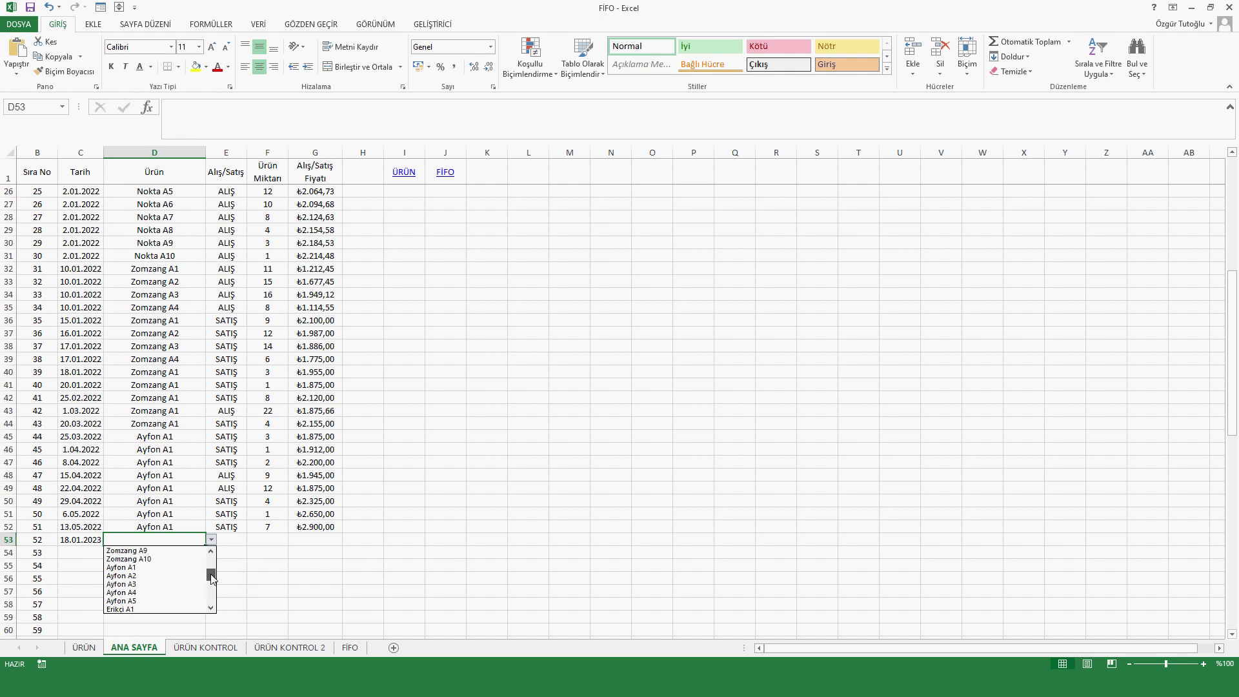
left_click(154, 567)
- Complete row 53 as a SATIŞ entry with quantity 4 and a unit price of 4000
left_click(227, 542)
left_click(252, 539)
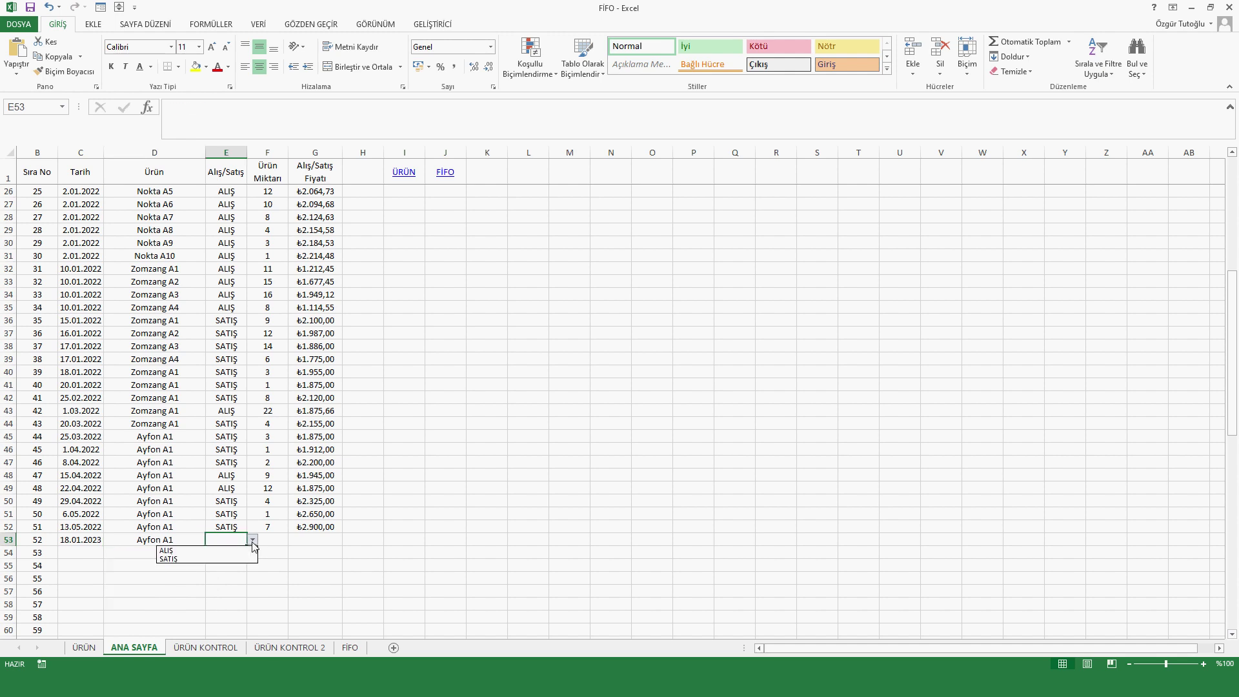
left_click(227, 559)
left_click(261, 540)
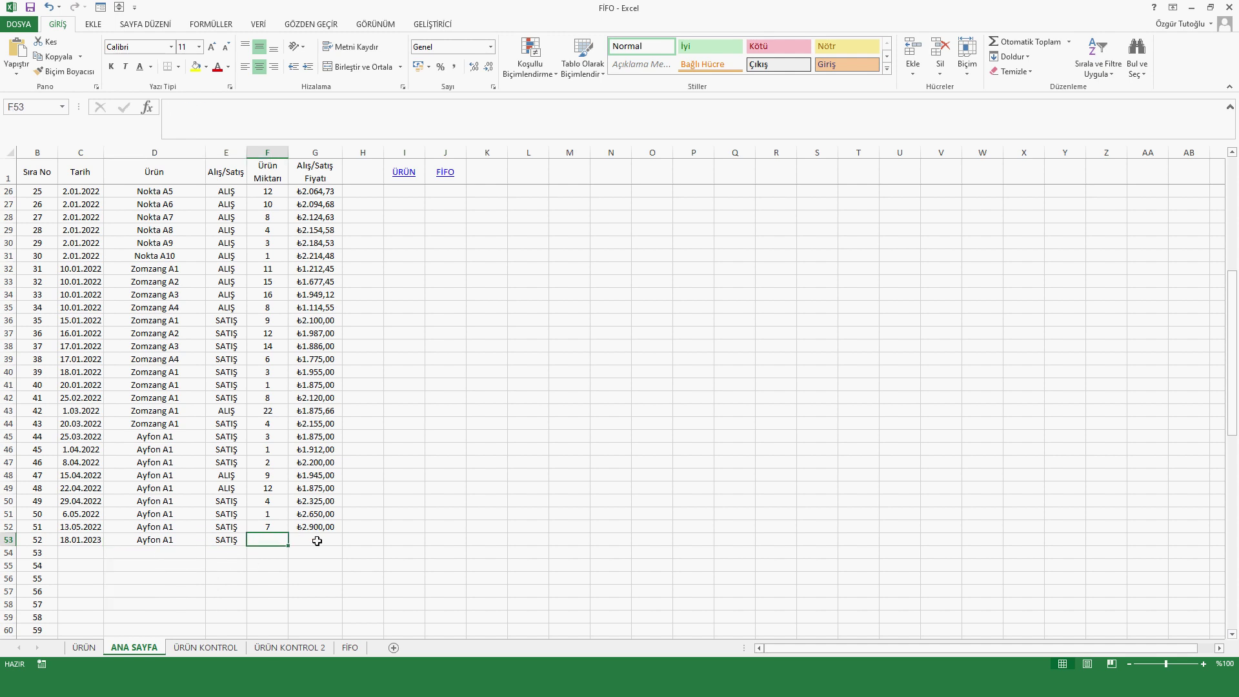
type("4")
left_click(317, 540)
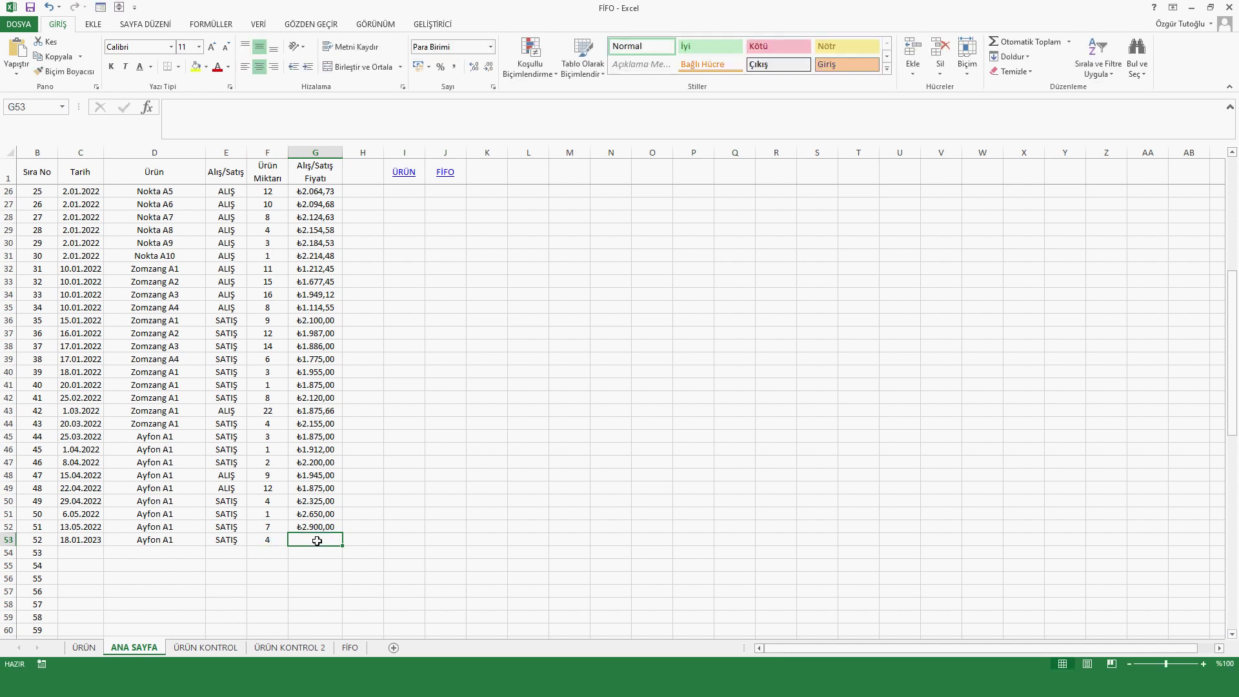
type("40000")
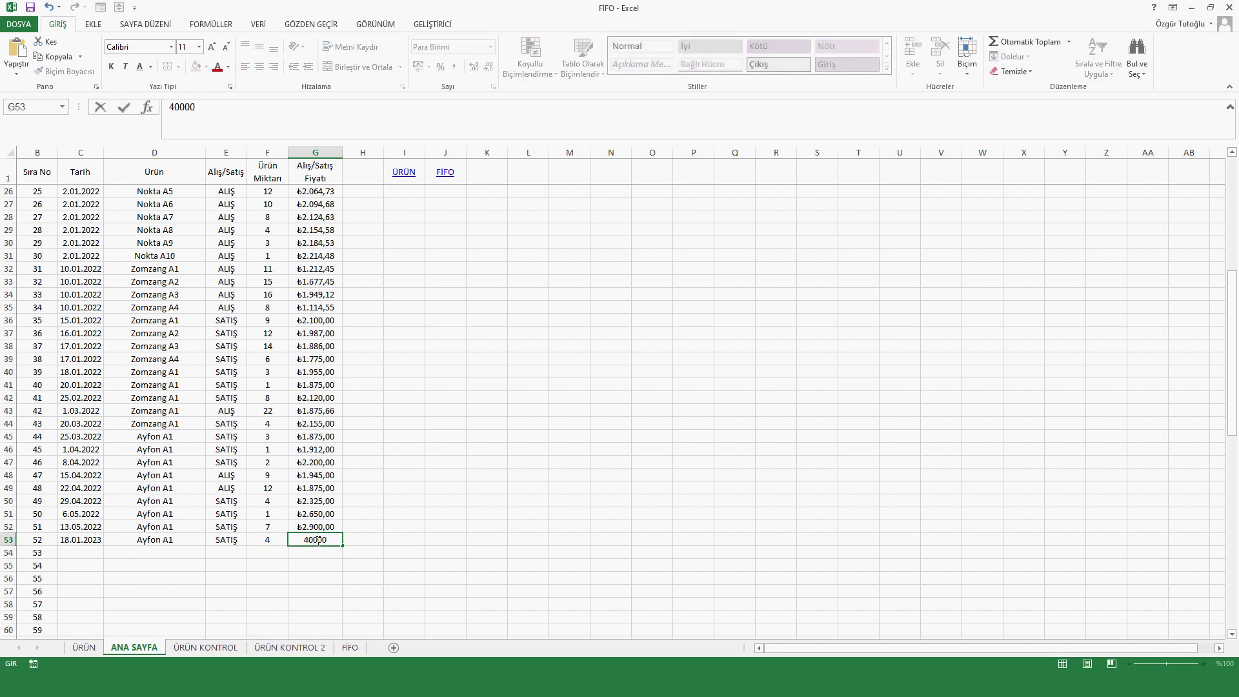
key("BackSpace")
key("Return")
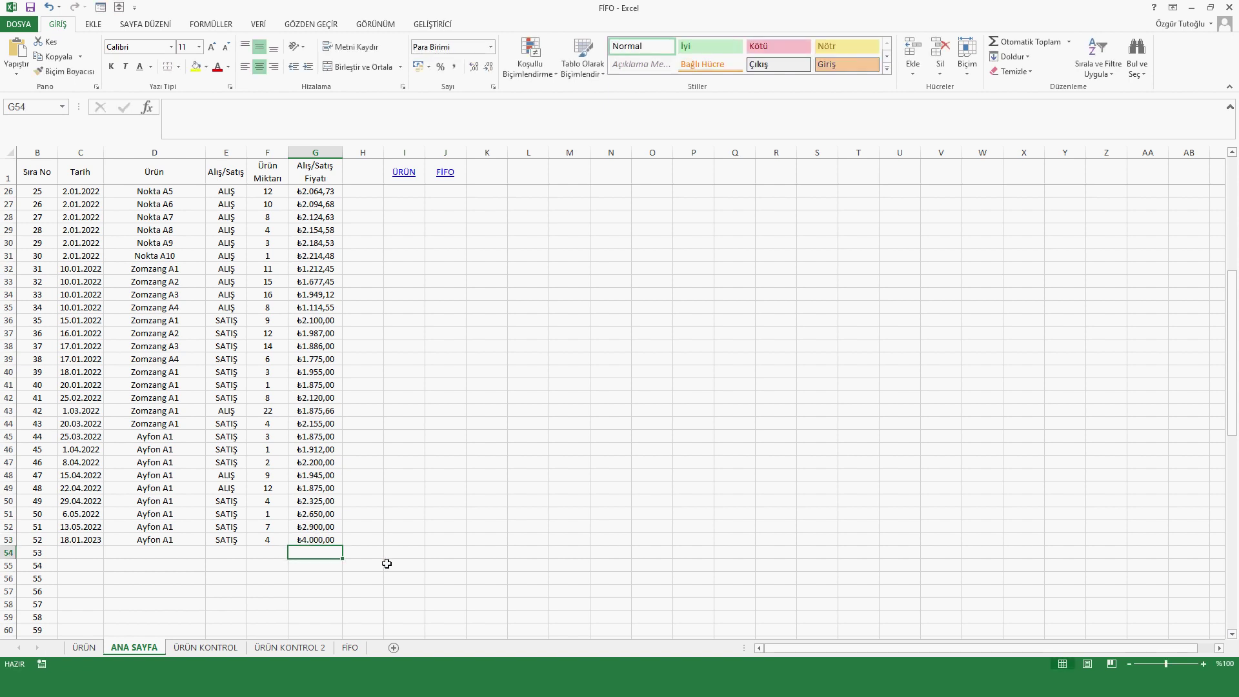
- On the FİFO sheet, enter the check formula =+Q25+N25 in P27 to add cost of goods sold and sales profit
left_click(448, 171)
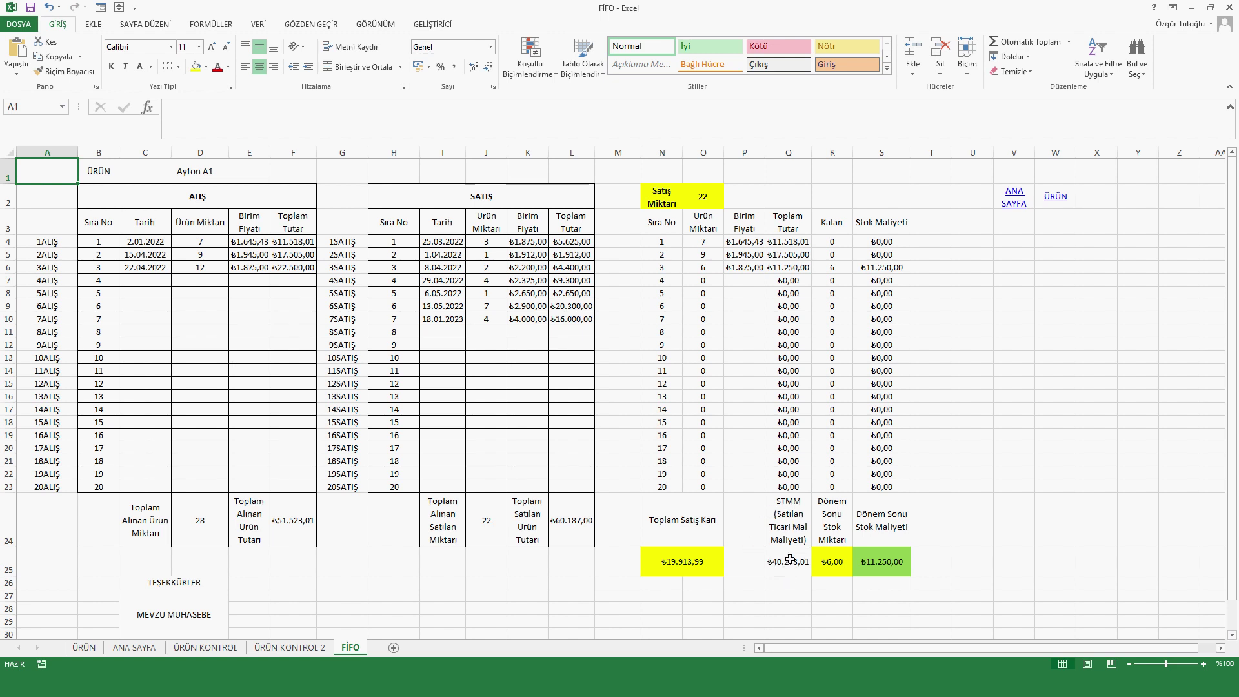
scroll(739, 588, "down", 1)
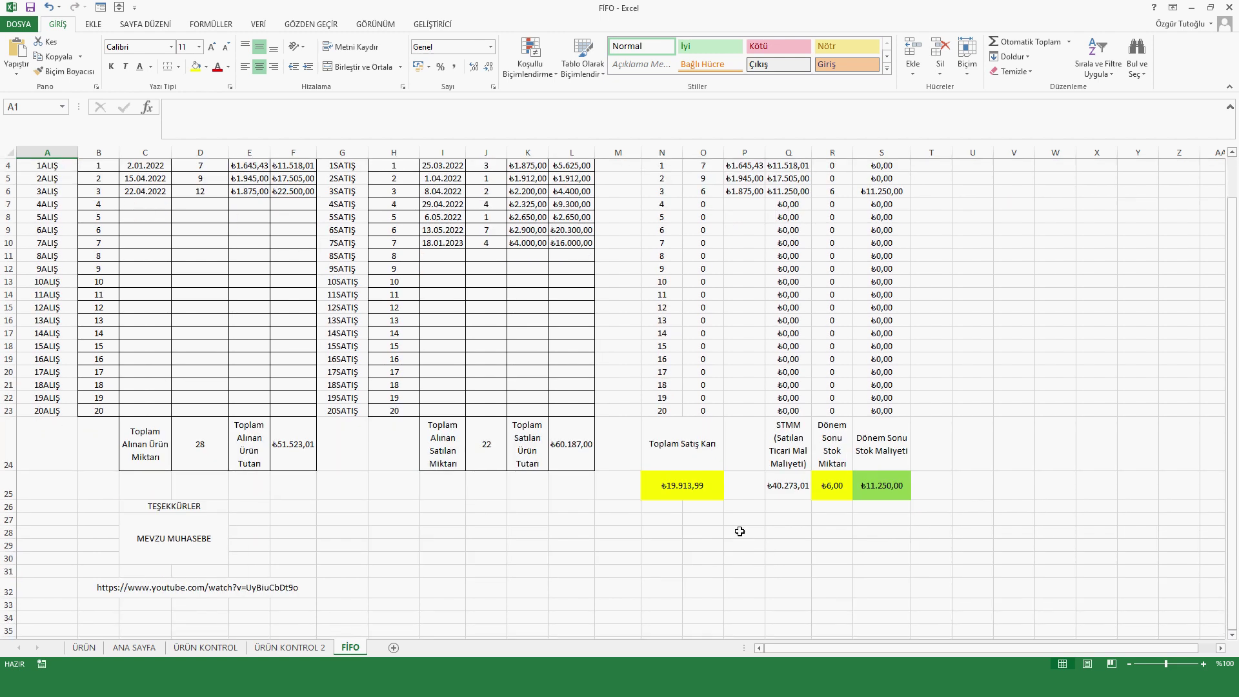
left_click(741, 519)
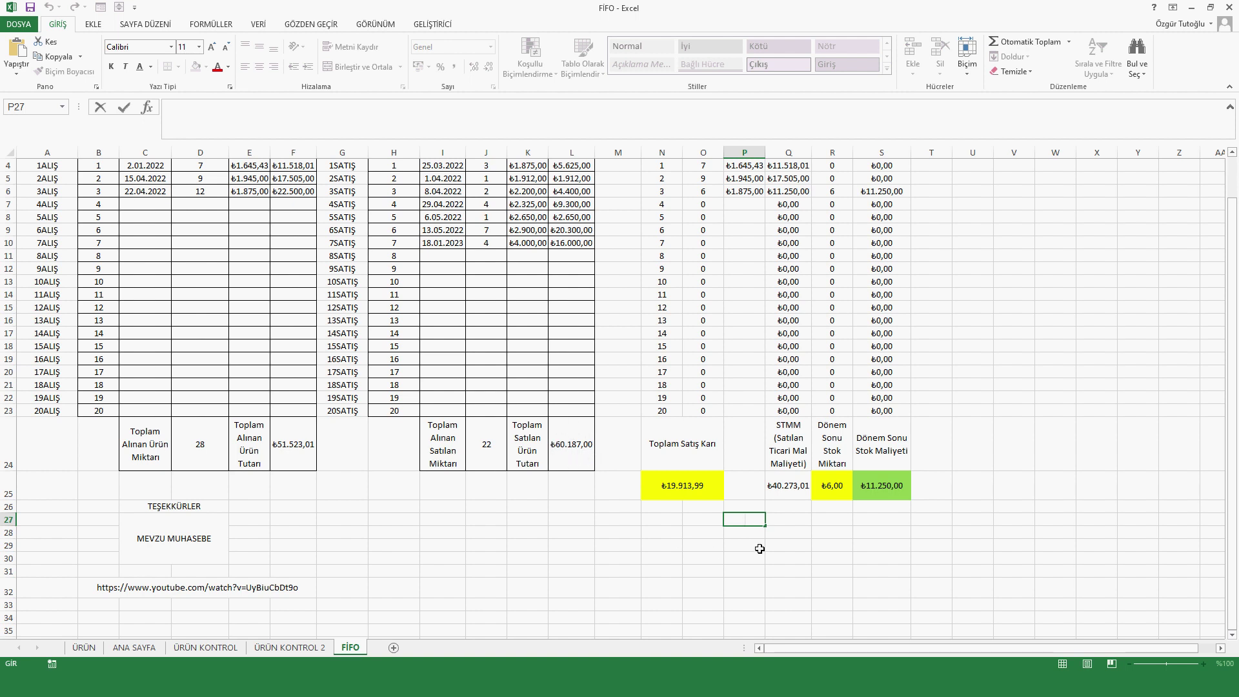
type("+")
left_click(779, 492)
type("+")
left_click(688, 494)
key("Return")
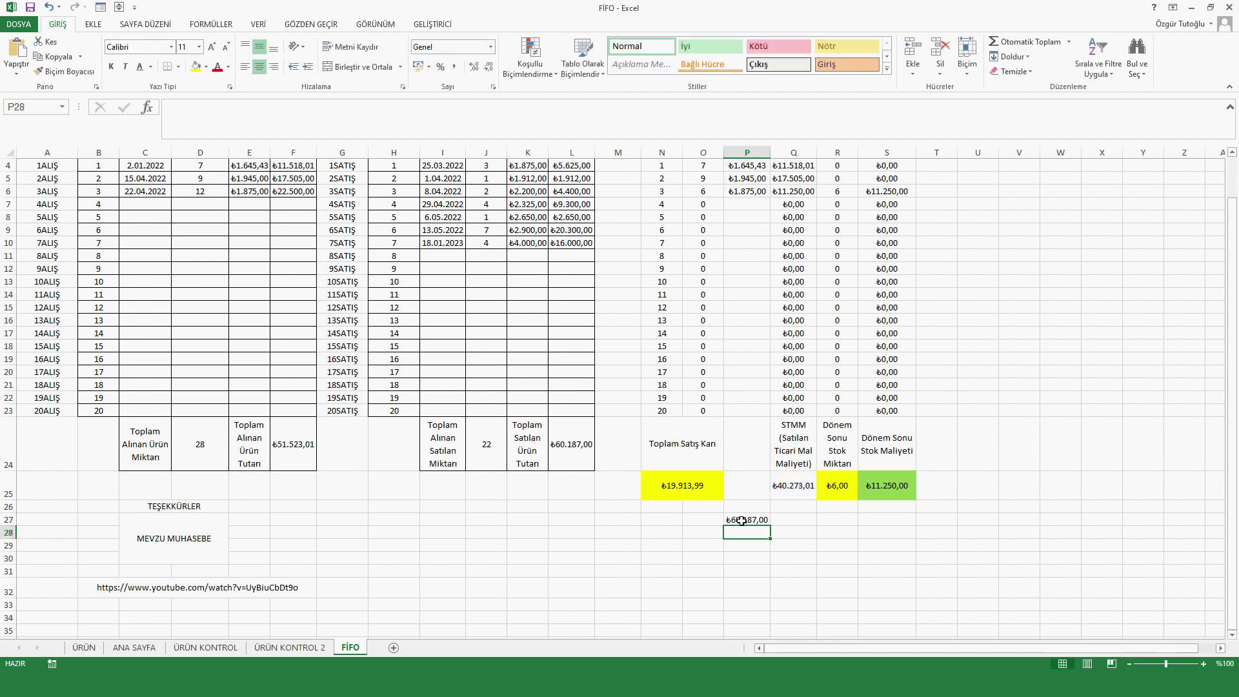
- Delete the check formula from P27 and inspect the closing stock quantity formula in R25
left_click(752, 520)
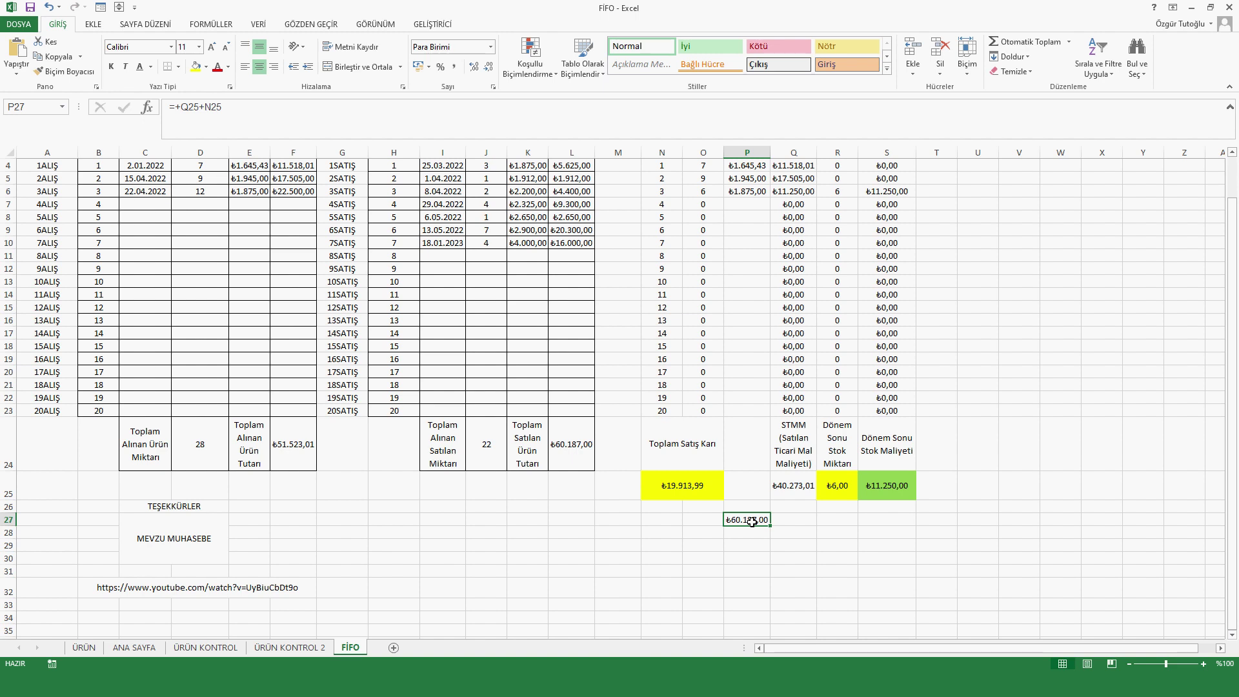
key("Delete")
scroll(797, 572, "up", 1)
left_click(837, 567)
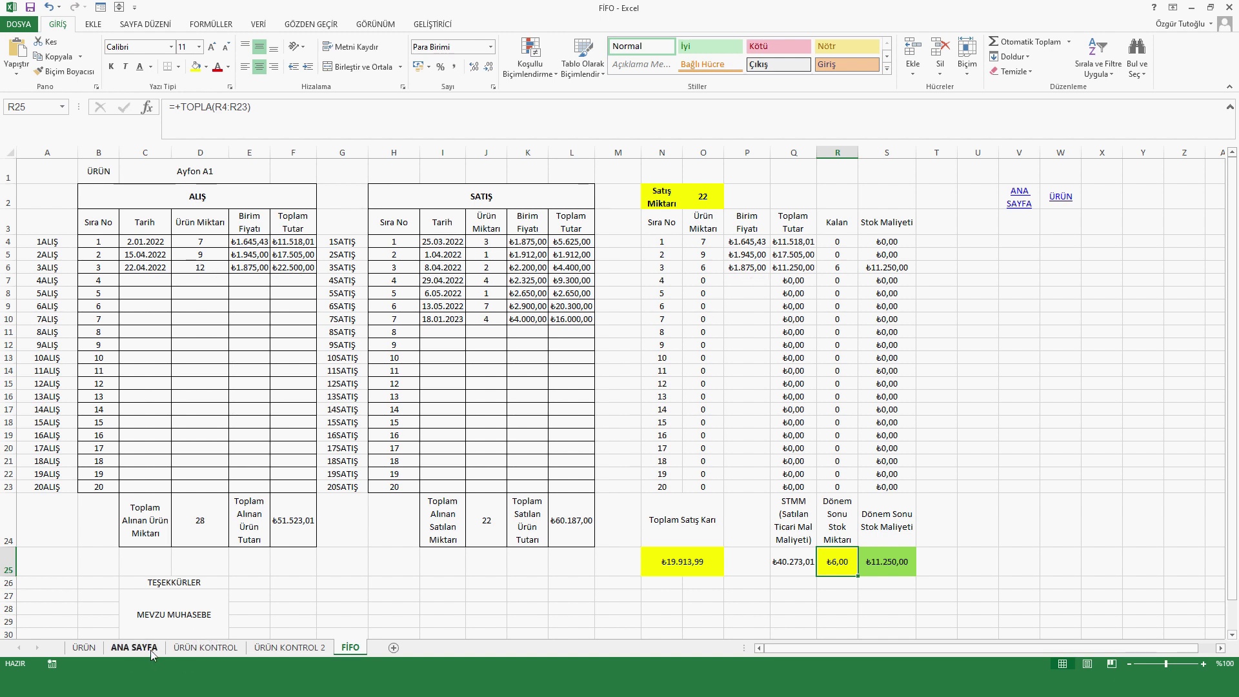
- Return to the ANA SAYFA sheet and clear the last four Ayfon A1 sales entries in C50:G53
left_click(1020, 197)
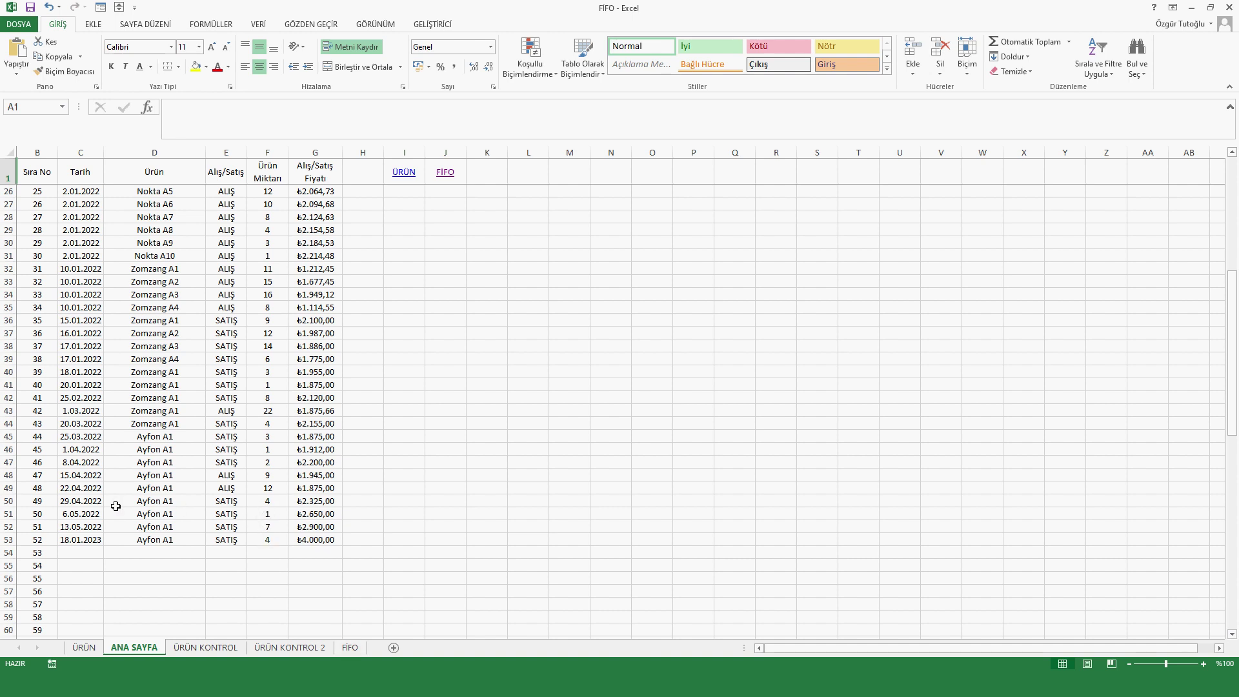
left_click_drag(82, 504, 300, 541)
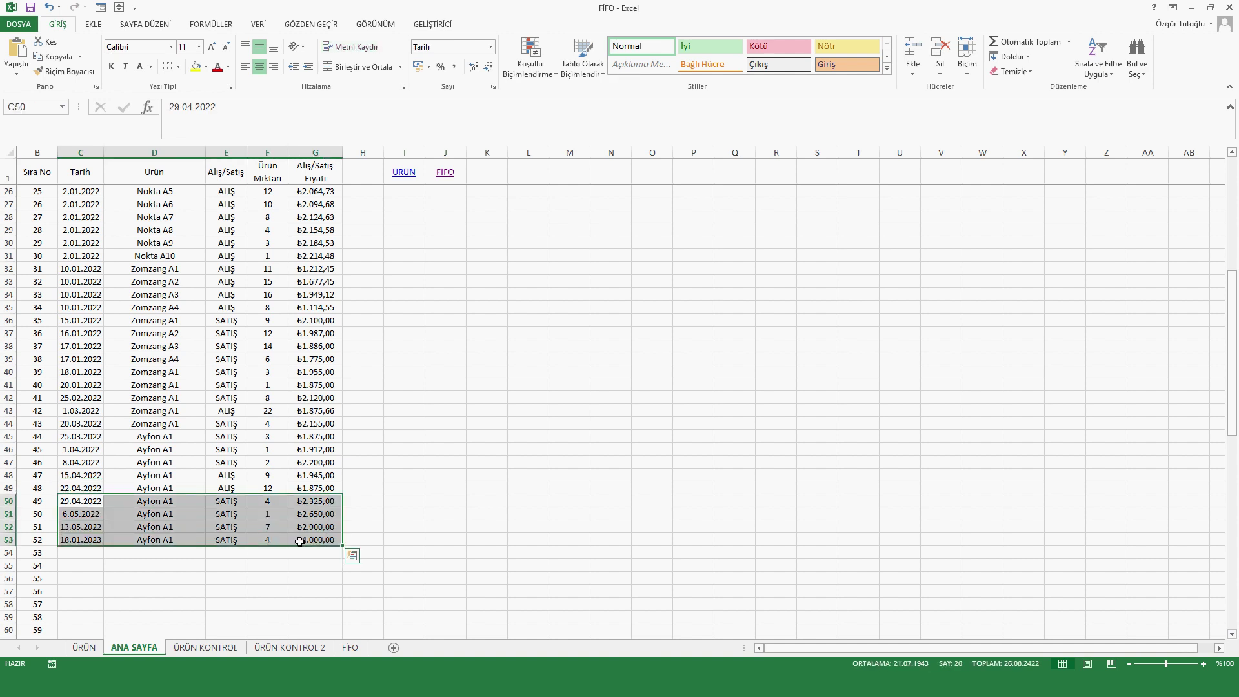
key("Delete")
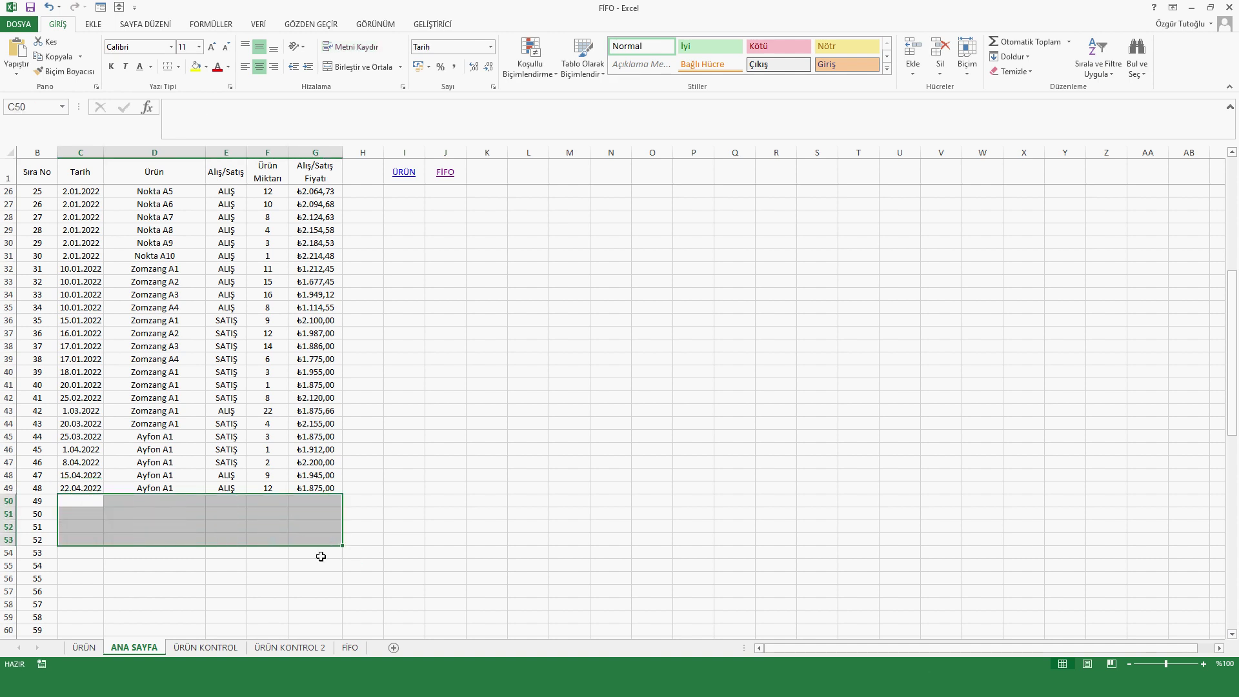
left_click(374, 565)
- Compare the FİFO sheet's tables and totals for Ayfon A1 with the remaining entries on the ANA SAYFA sheet
left_click(451, 174)
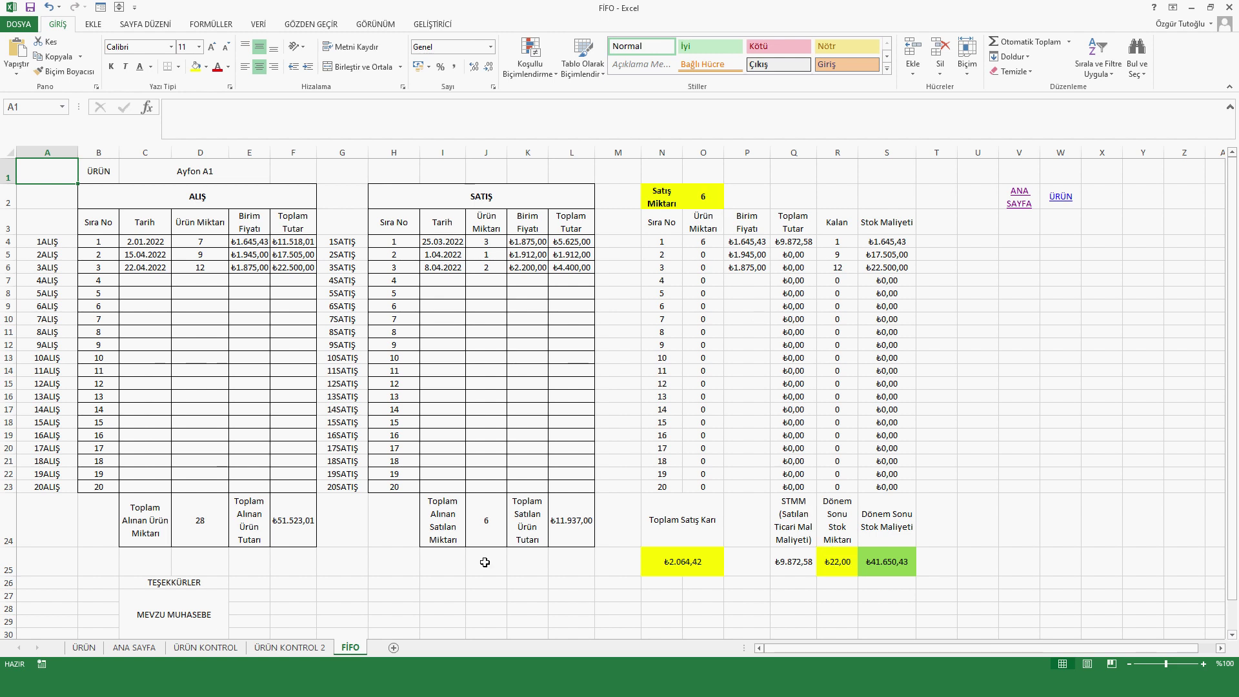
left_click(146, 648)
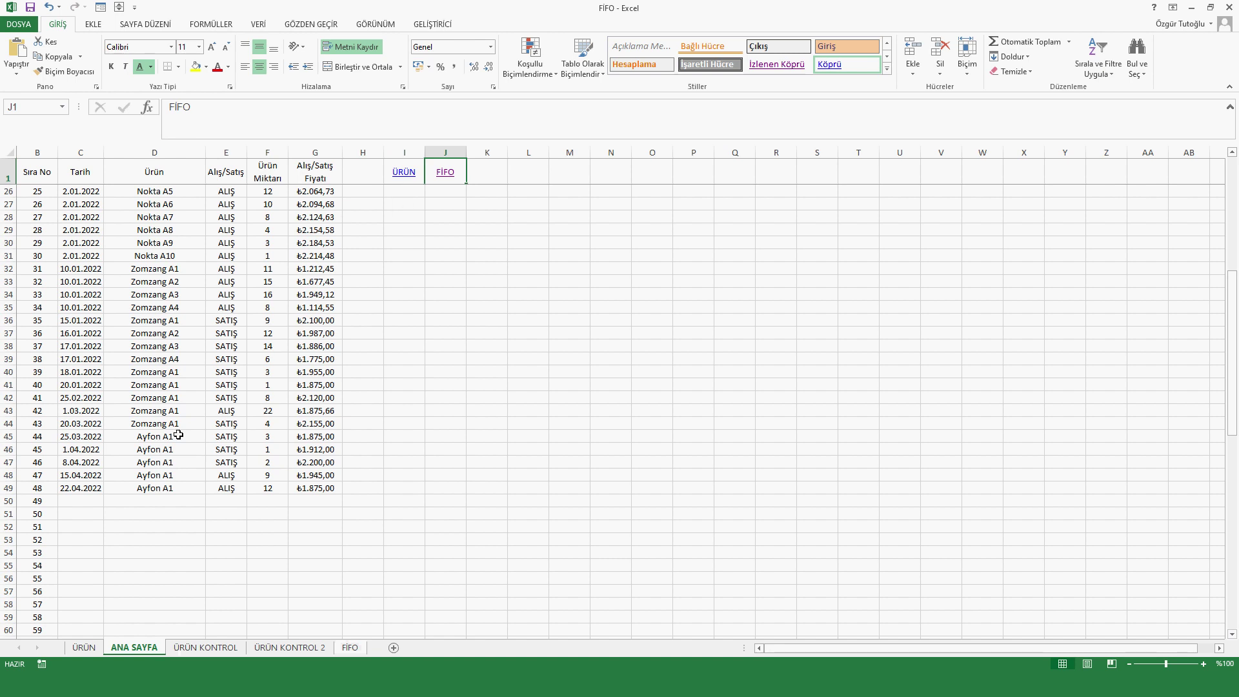
left_click(349, 648)
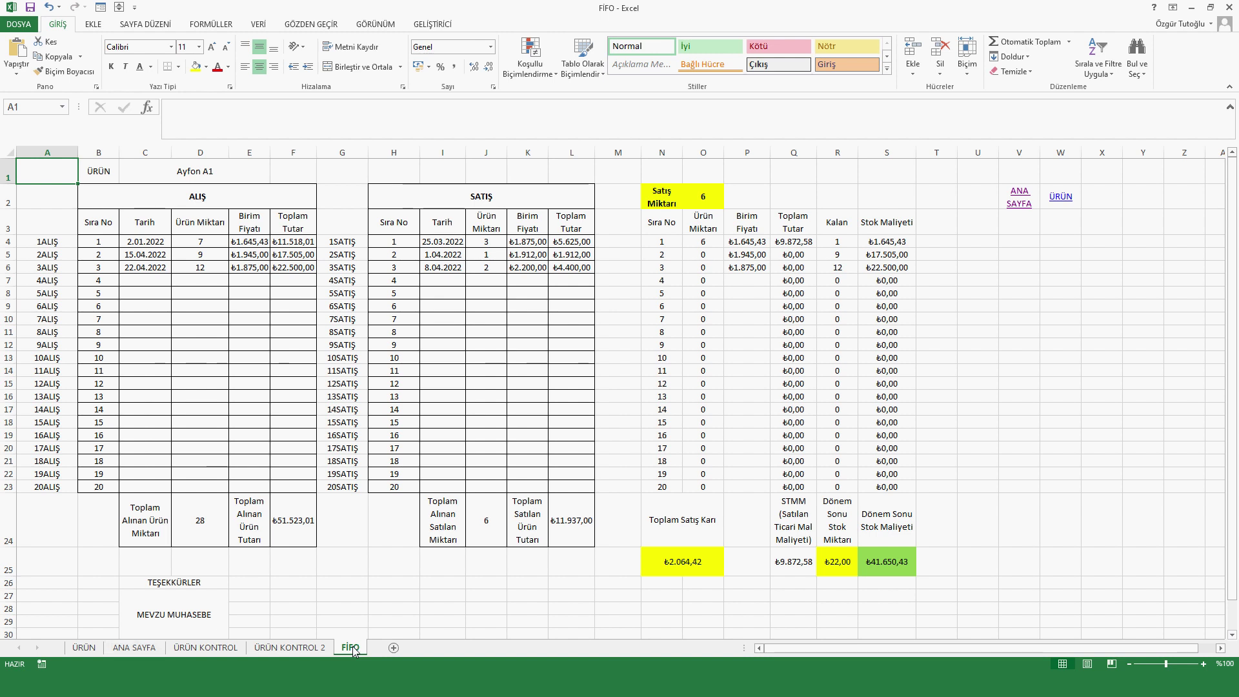
scroll(310, 605, "down", 1)
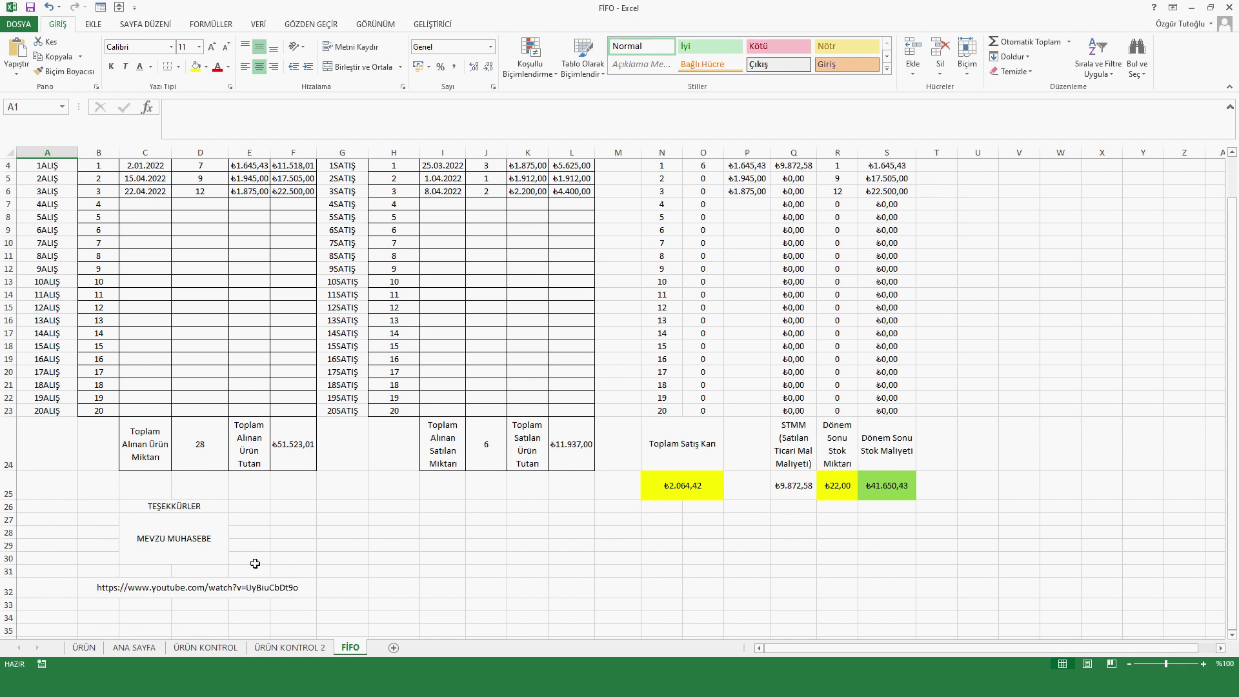
scroll(300, 571, "up", 1)
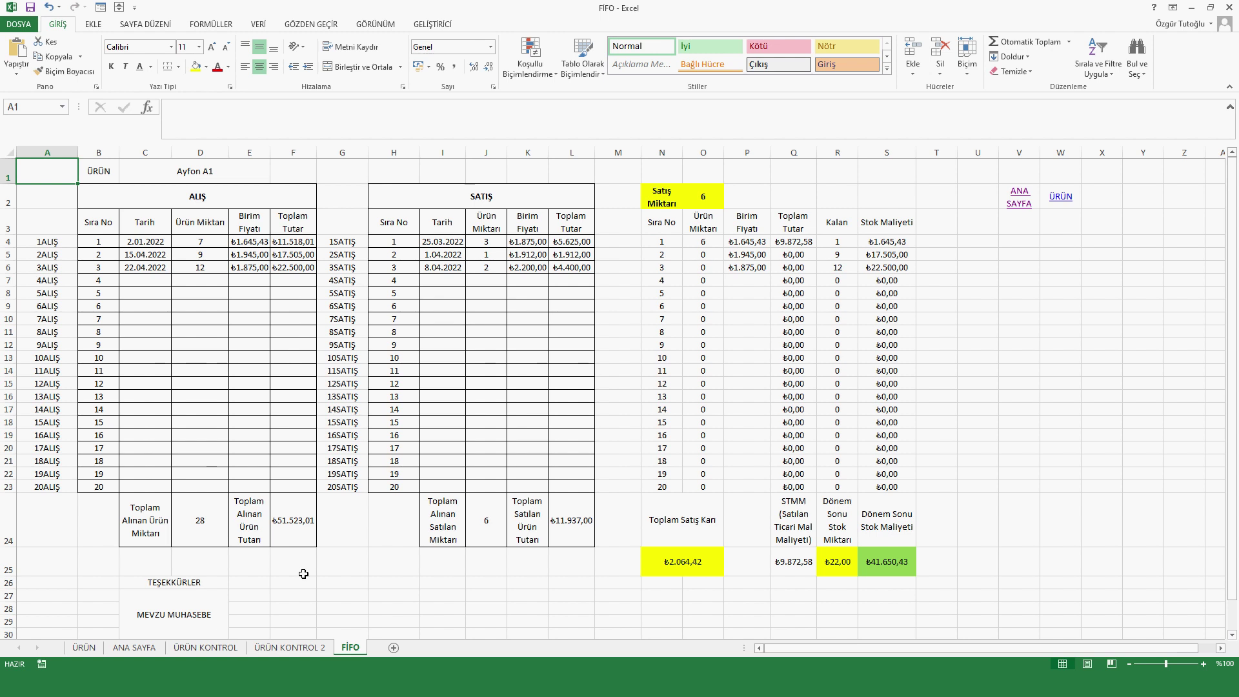
- Hide helper columns A and G on the FİFO sheet
right_click(47, 153)
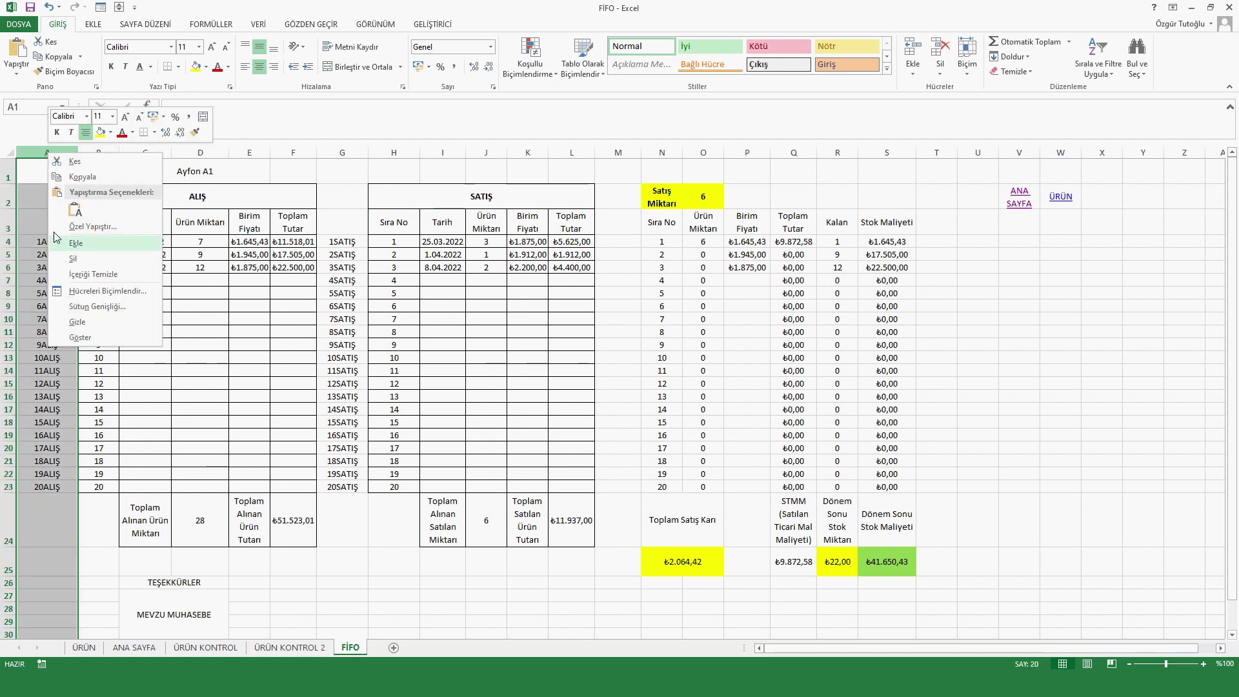
left_click(77, 321)
left_click(281, 153)
right_click(286, 153)
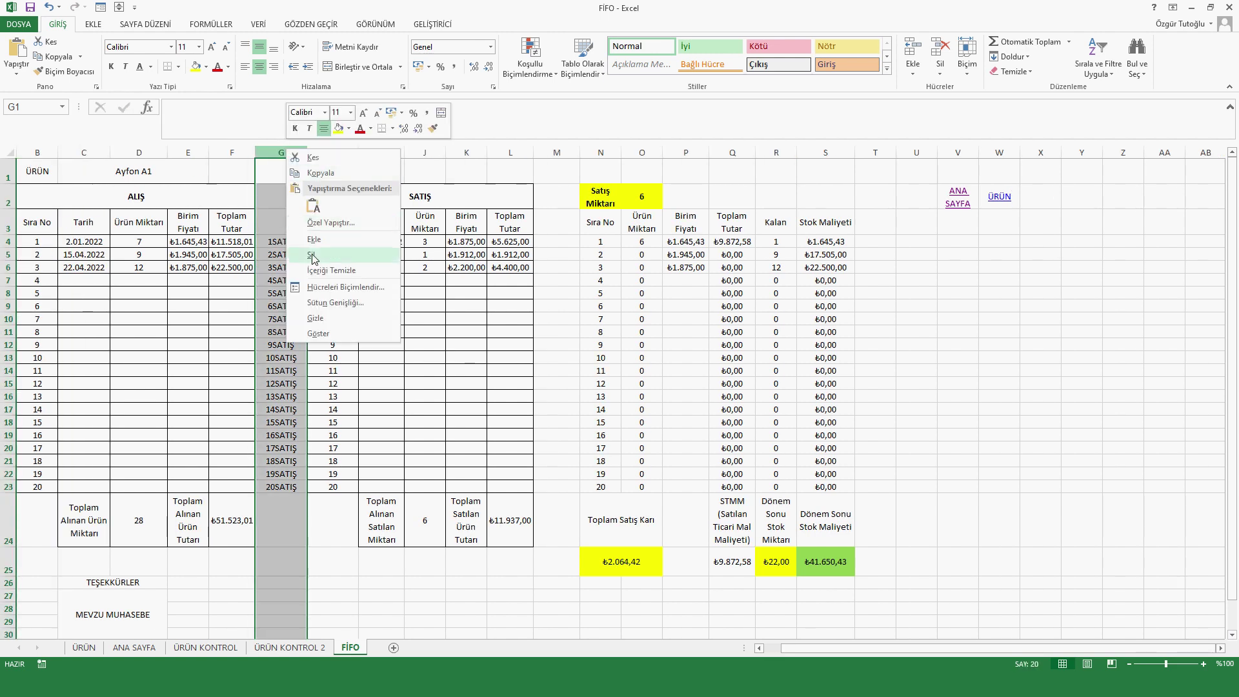
left_click(315, 318)
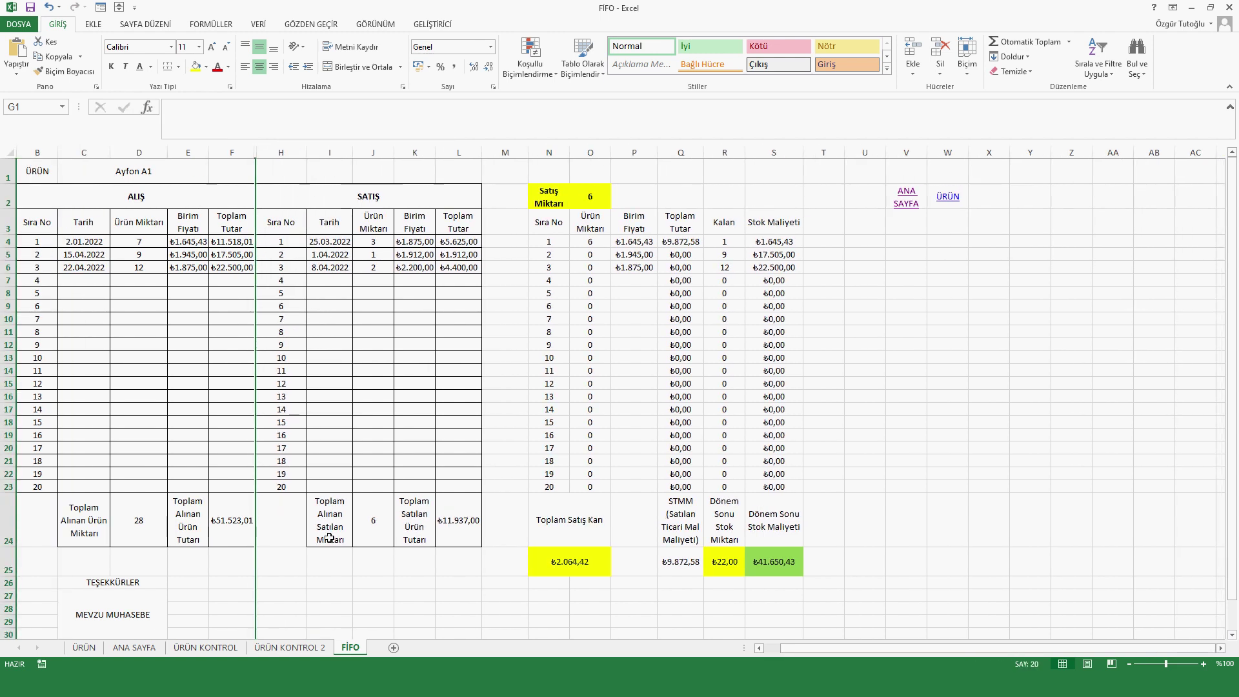
left_click(323, 567)
scroll(368, 574, "down", 3)
scroll(369, 573, "up", 3)
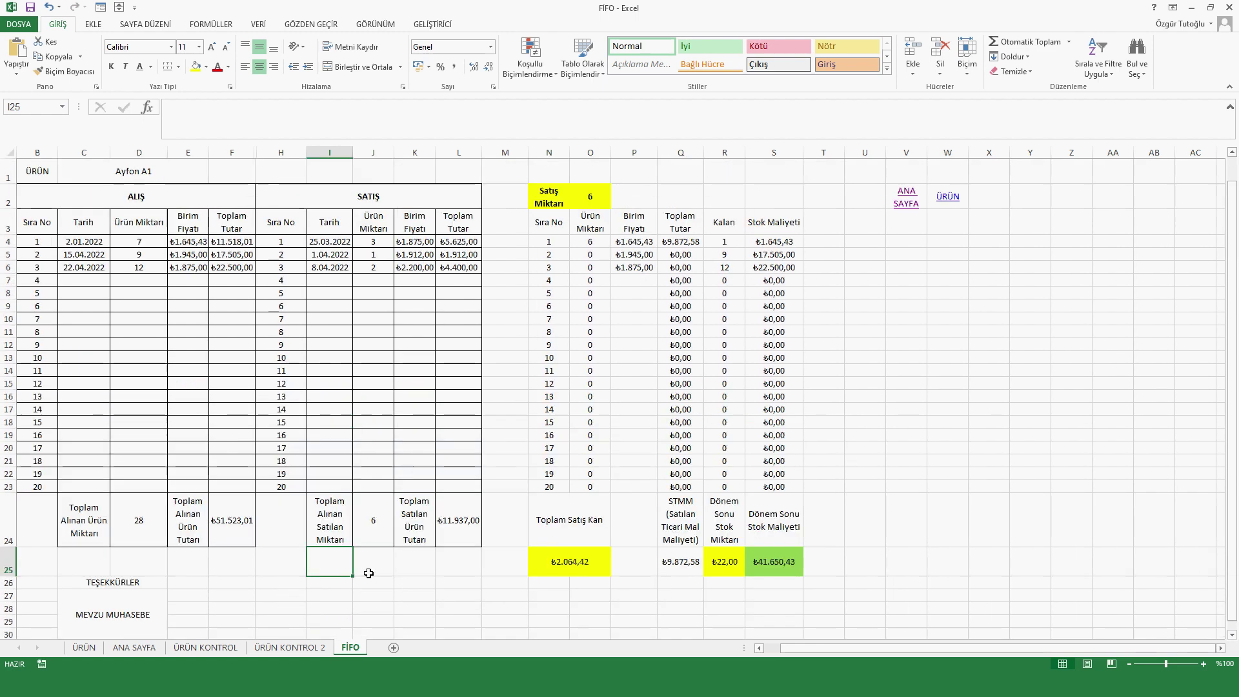